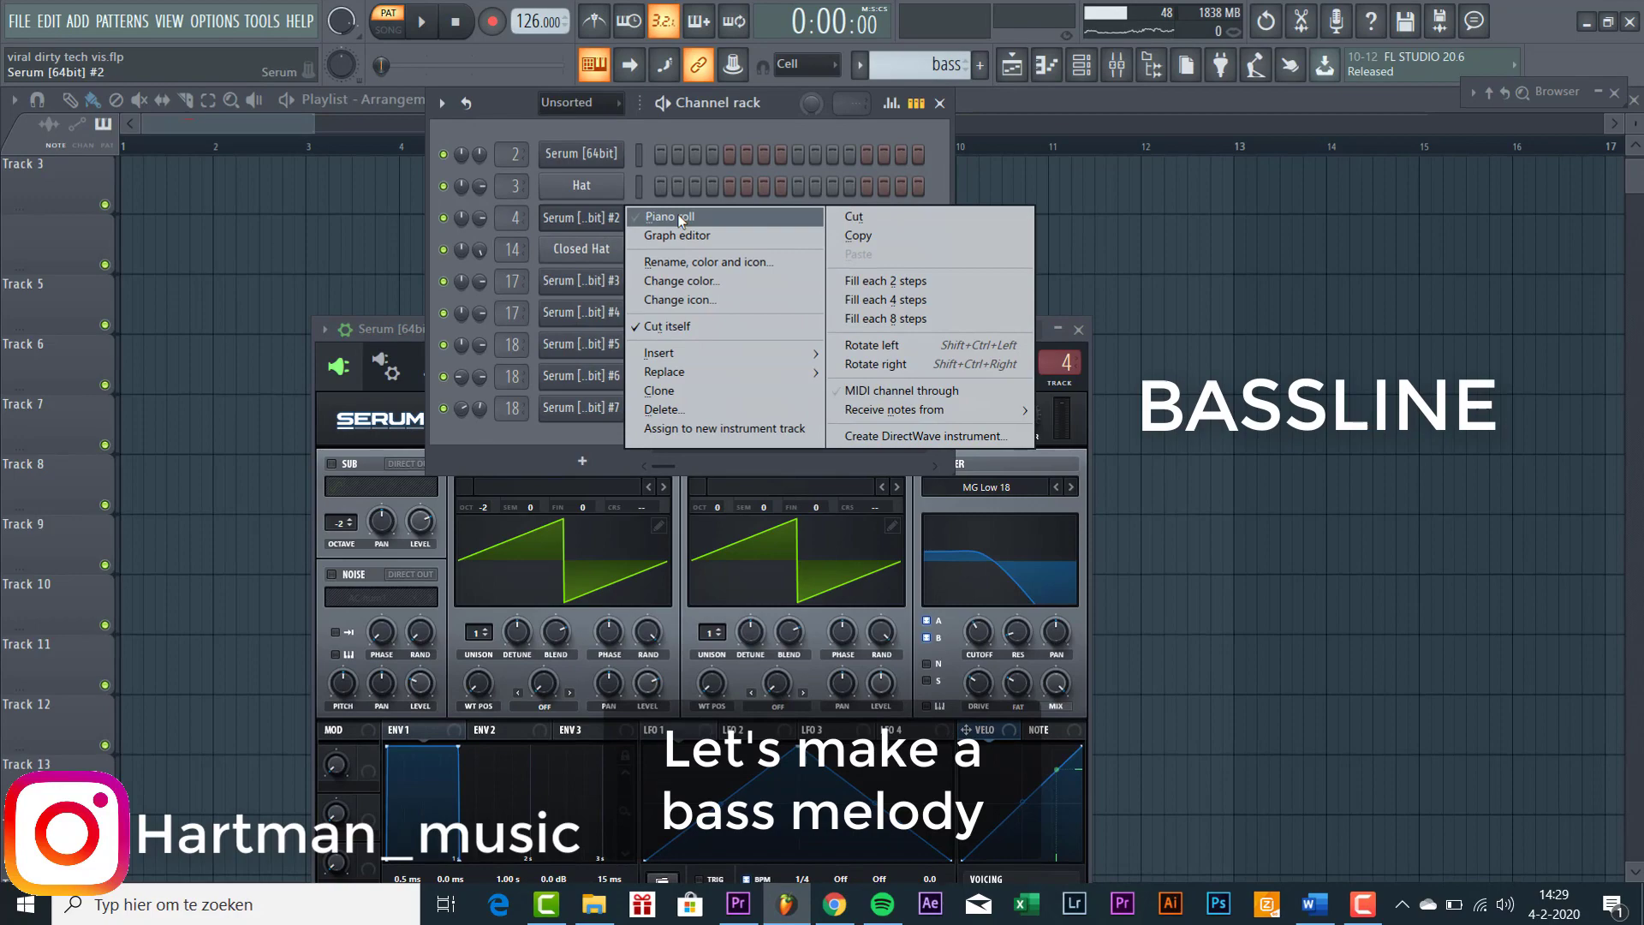
- Place an eighth-note E4 at the start of bar 1 in the piano roll of Serum #2
{"action": "left_click", "coordinate": [295, 479]}
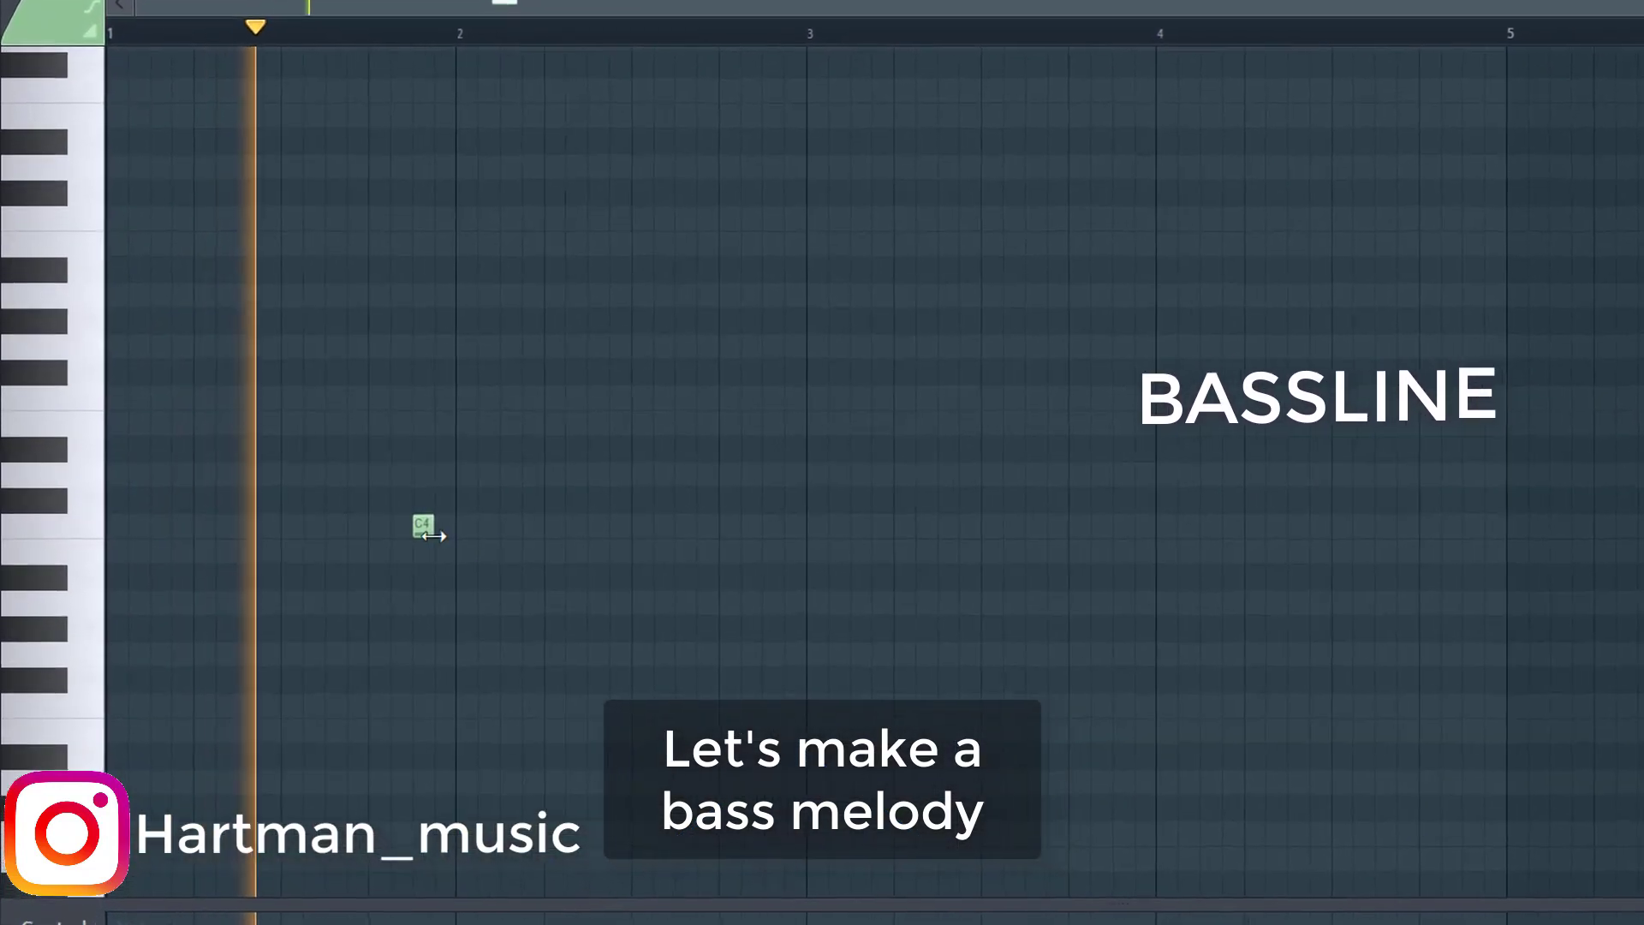
{"action": "left_click_drag", "start_coordinate": [408, 523], "coordinate": [74, 372]}
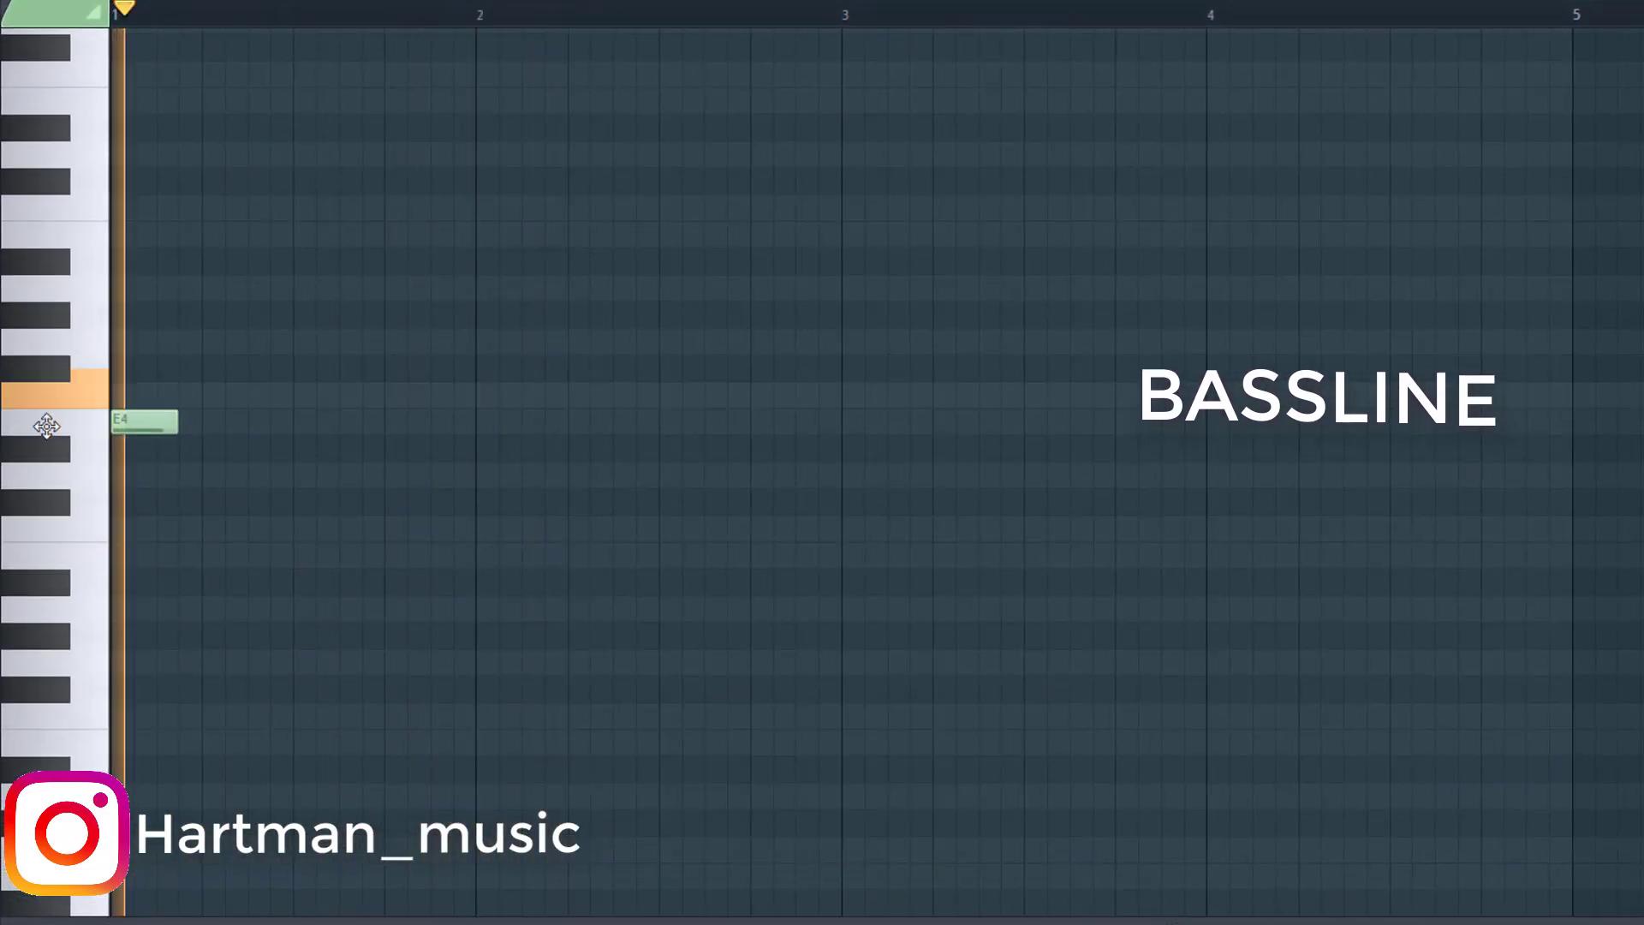
{"action": "left_click_drag", "start_coordinate": [176, 421], "coordinate": [158, 423]}
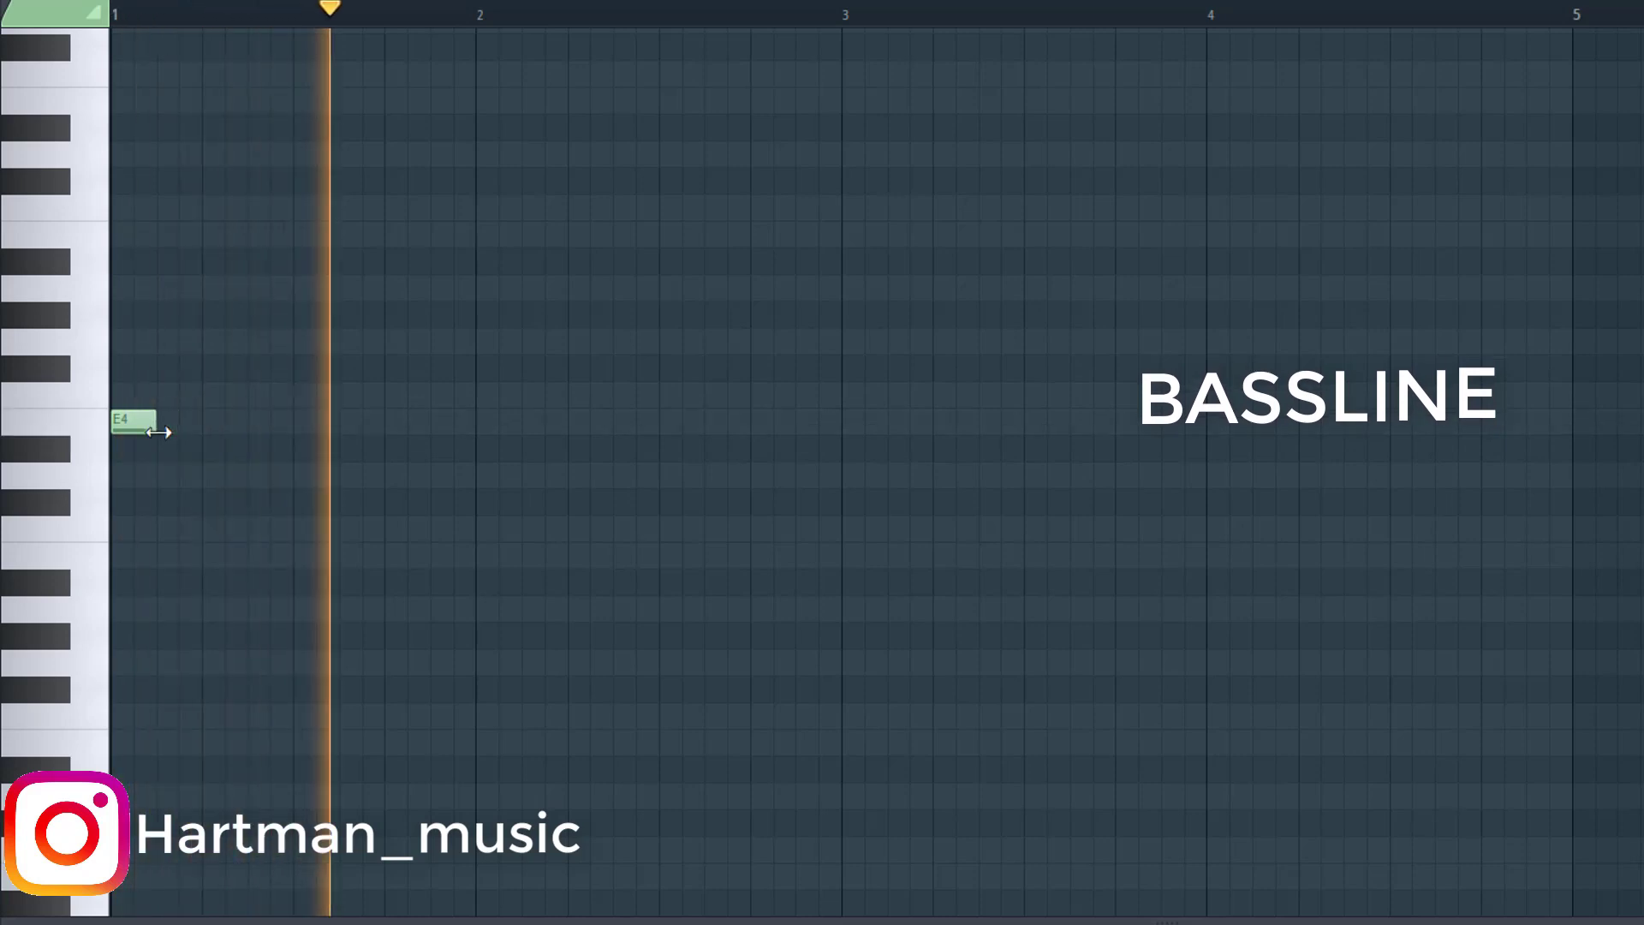
- Complete the first-bar riff with consecutive eighth notes G#4, F4, E4 and F4, starting halfway through beat 2
{"action": "key", "text": "space"}
{"action": "left_click_drag", "start_coordinate": [208, 373], "coordinate": [249, 301]}
{"action": "key", "text": "space"}
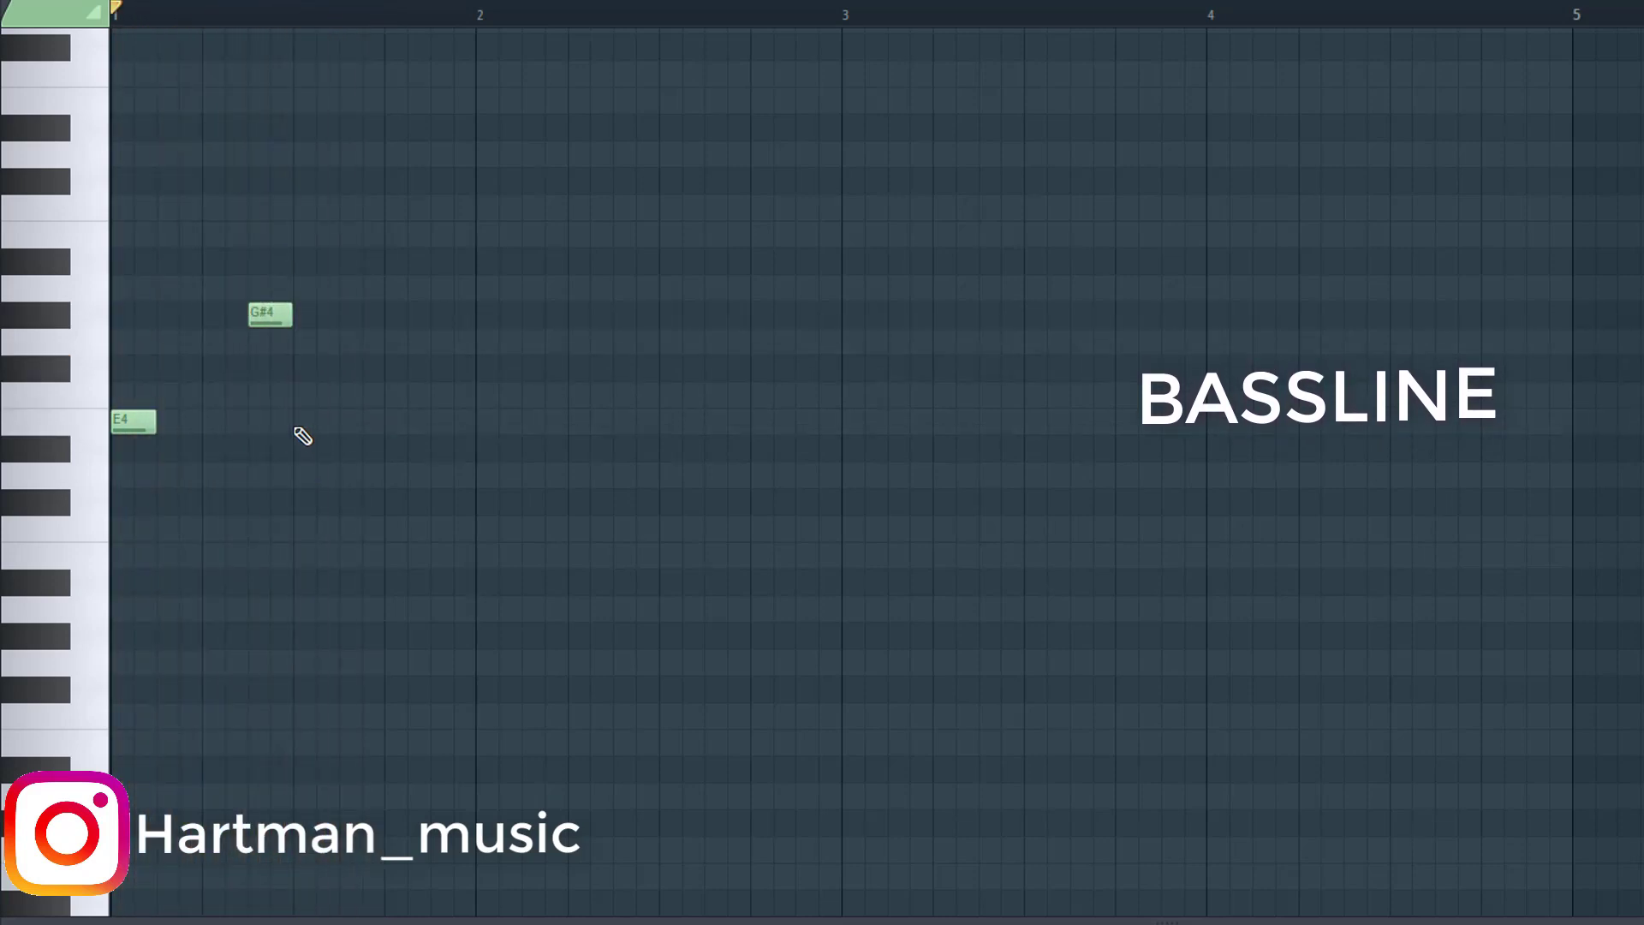
{"action": "key", "text": "space"}
{"action": "left_click", "coordinate": [353, 423]}
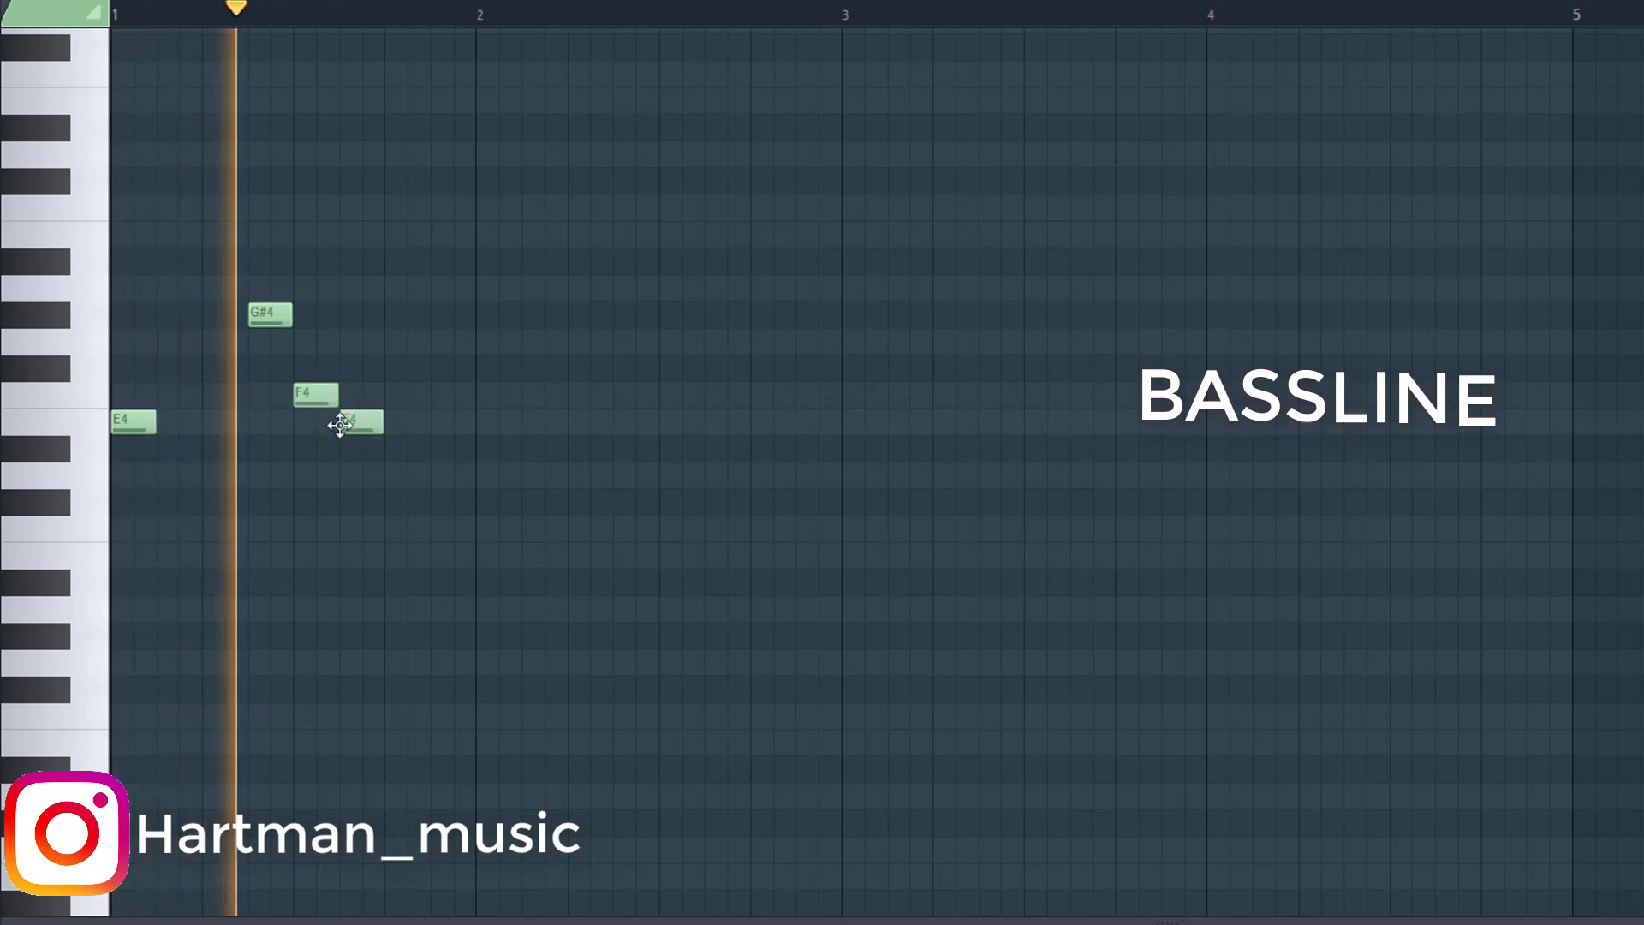
{"action": "left_click", "coordinate": [384, 395]}
{"action": "left_click_drag", "start_coordinate": [388, 399], "coordinate": [409, 400]}
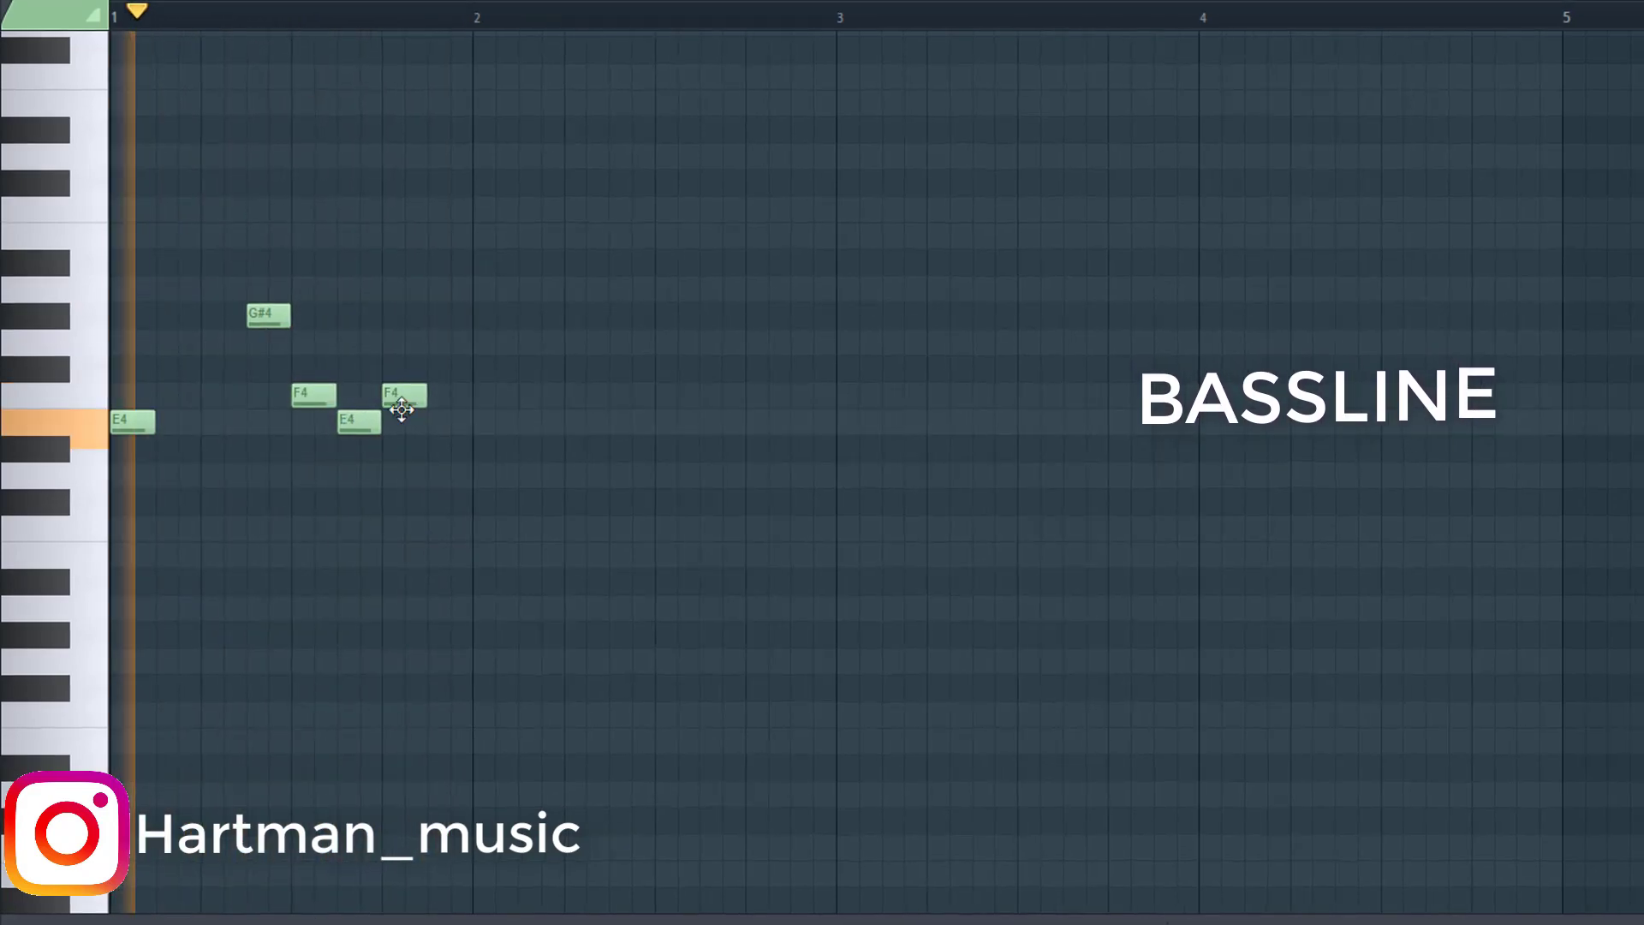
- Duplicate the first-bar riff into bar 2 and add an E4 note at the end of that bar
{"action": "key", "text": "ctrl+b"}
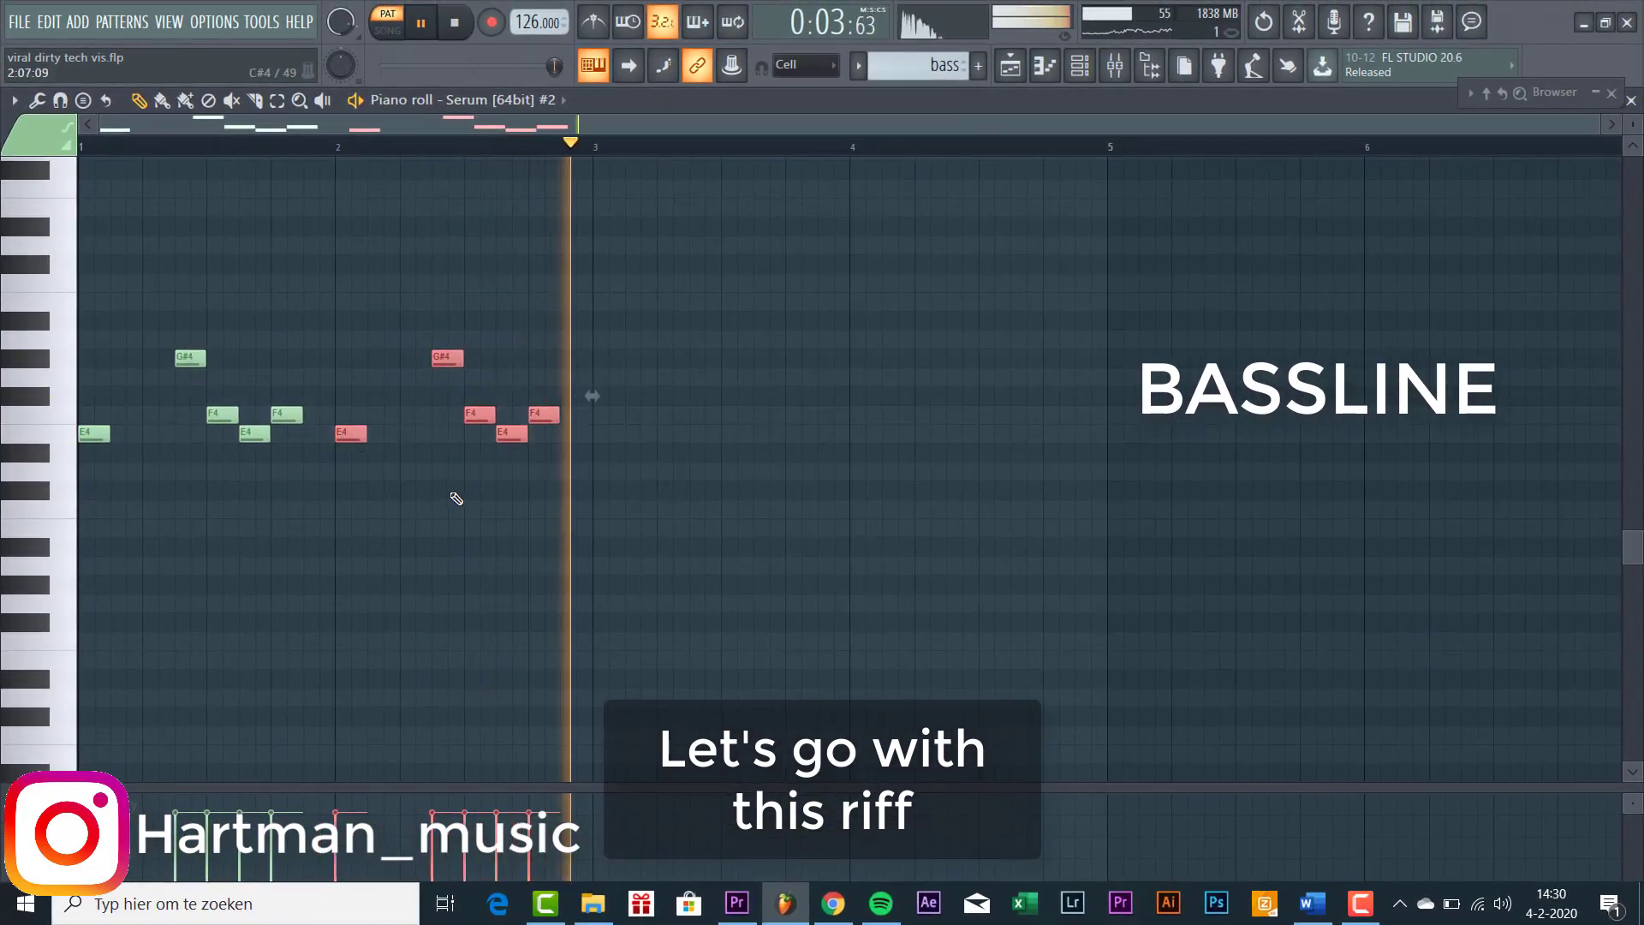
{"action": "left_click", "coordinate": [568, 436]}
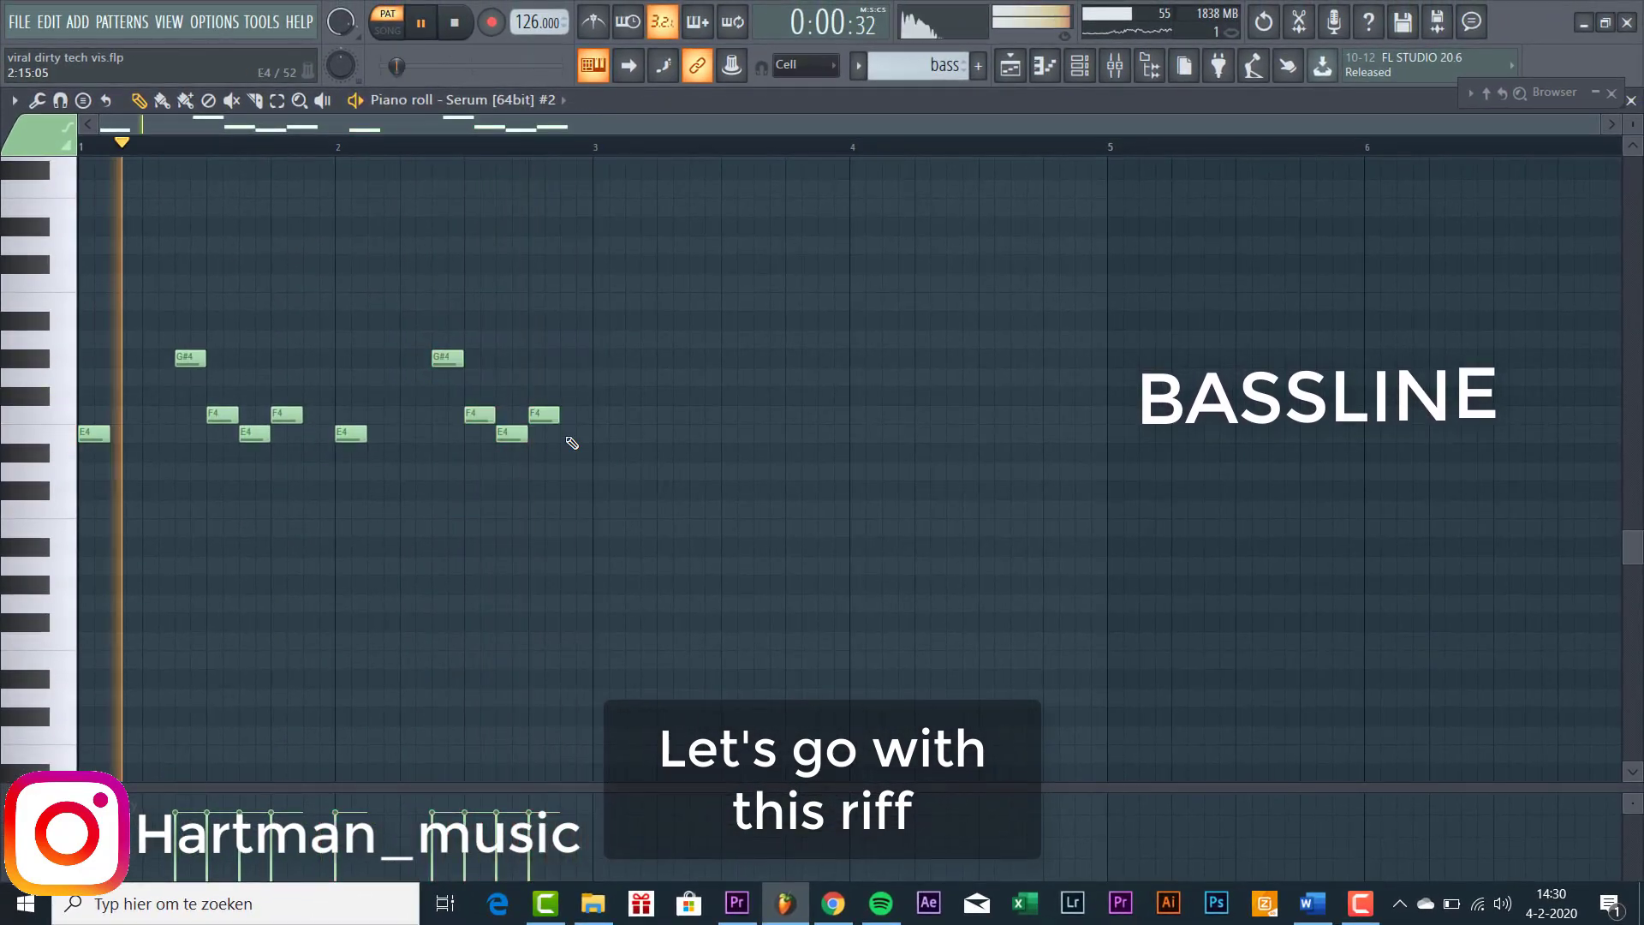
- Split the G#4 note in bar 2 into two shorter notes and quantize them
{"action": "scroll", "coordinate": [477, 384], "scroll_direction": "up", "scroll_amount": 2}
{"action": "left_click_drag", "start_coordinate": [452, 366], "coordinate": [358, 354]}
{"action": "left_click", "coordinate": [436, 361]}
{"action": "scroll", "coordinate": [518, 507], "scroll_direction": "up", "scroll_amount": 1}
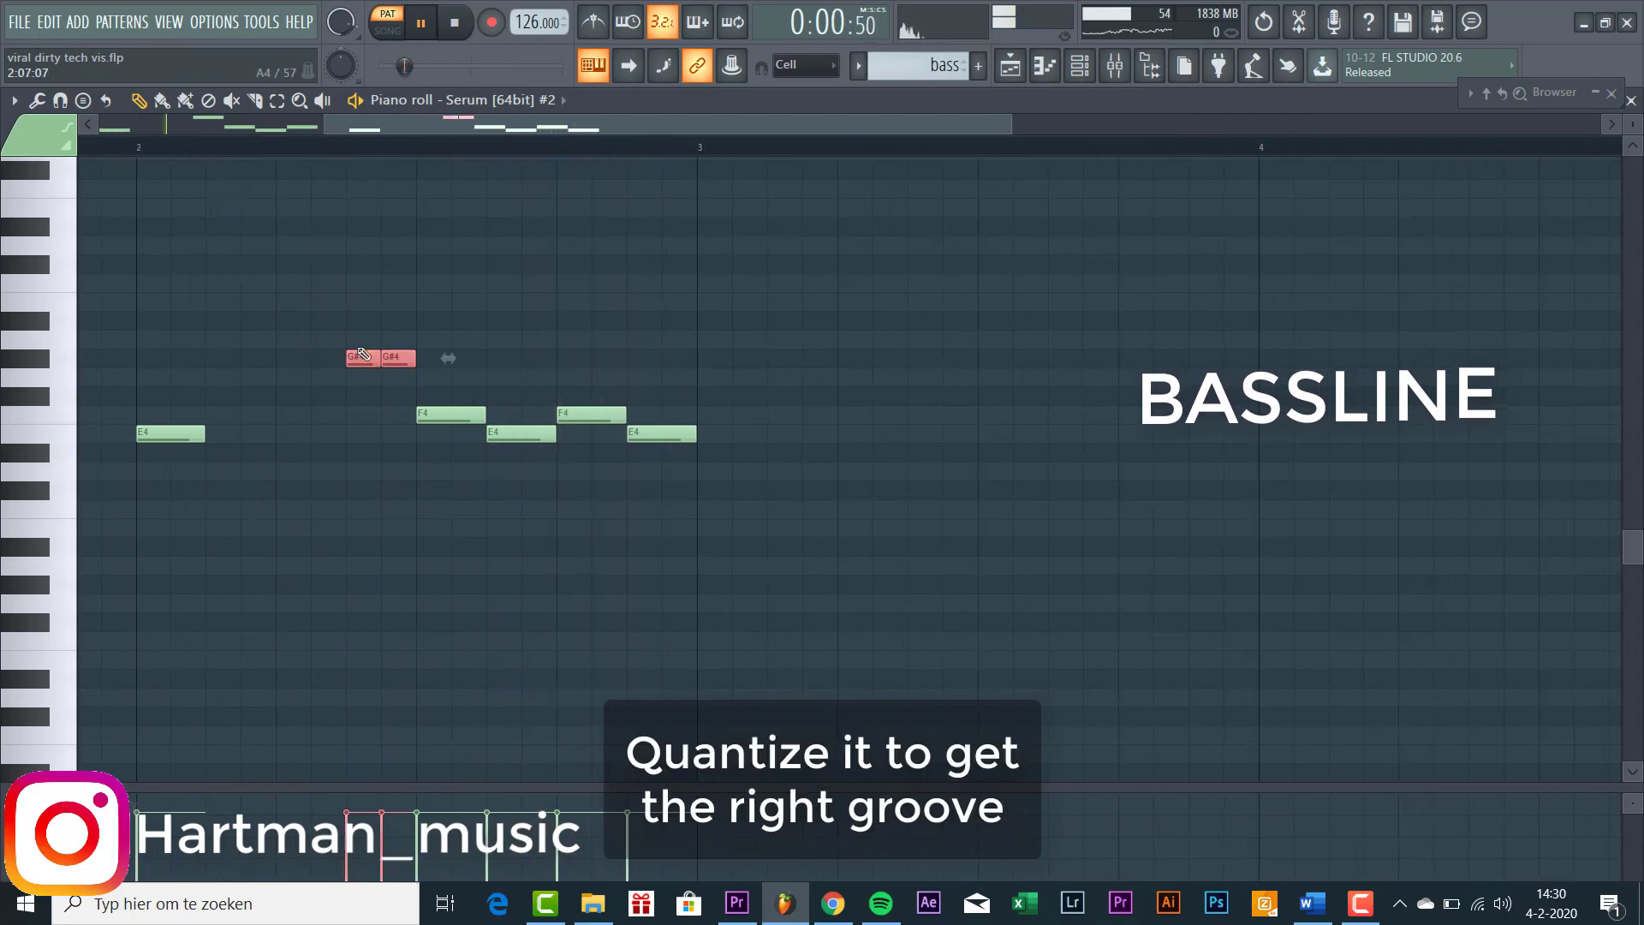
{"action": "key", "text": "alt+q"}
{"action": "key", "text": "Return"}
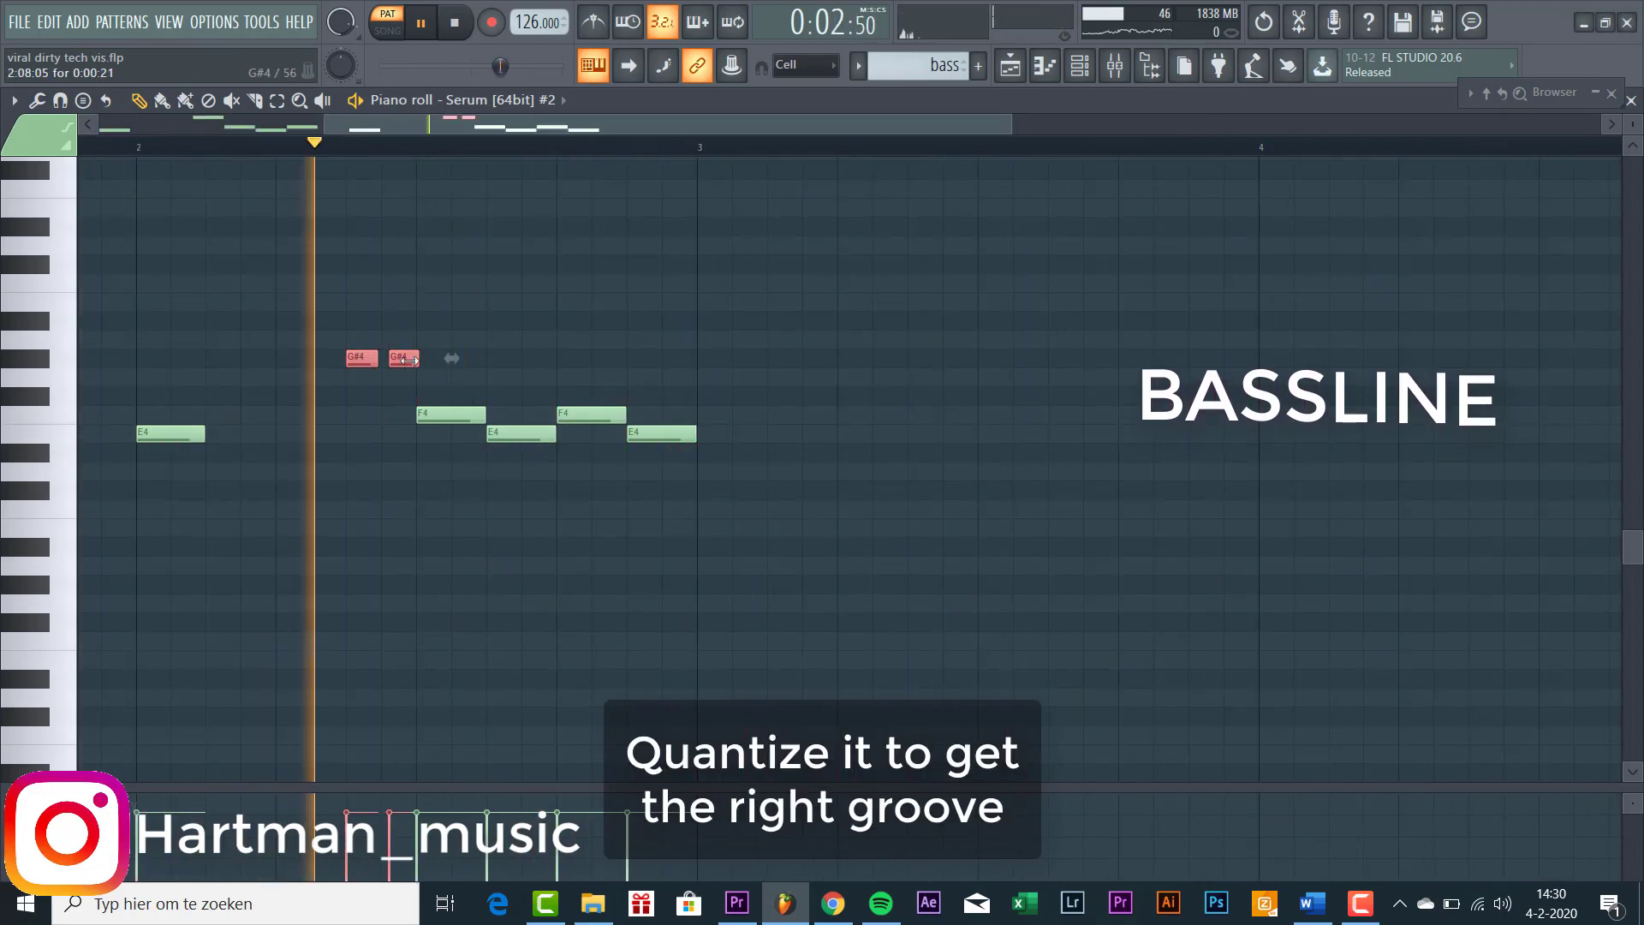
- Duplicate the two-bar bass riff into bars 3 and 4
{"action": "scroll", "coordinate": [383, 364], "scroll_direction": "up", "scroll_amount": 2}
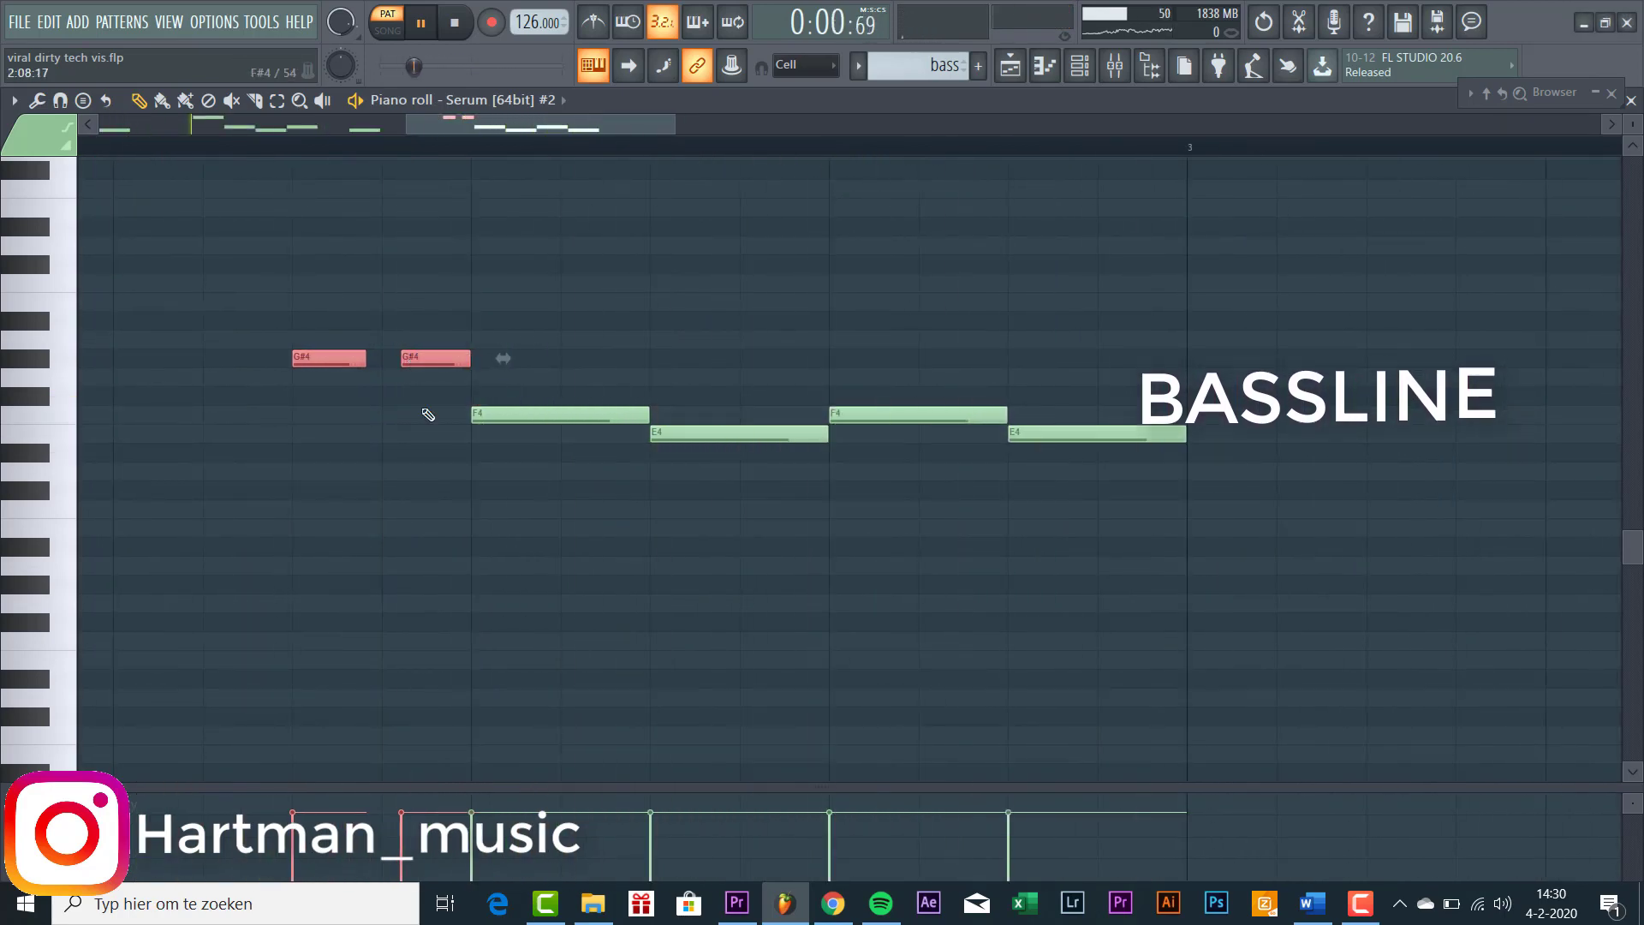
{"action": "scroll", "coordinate": [356, 476], "scroll_direction": "down", "scroll_amount": 3}
{"action": "scroll", "coordinate": [309, 543], "scroll_direction": "down", "scroll_amount": 2}
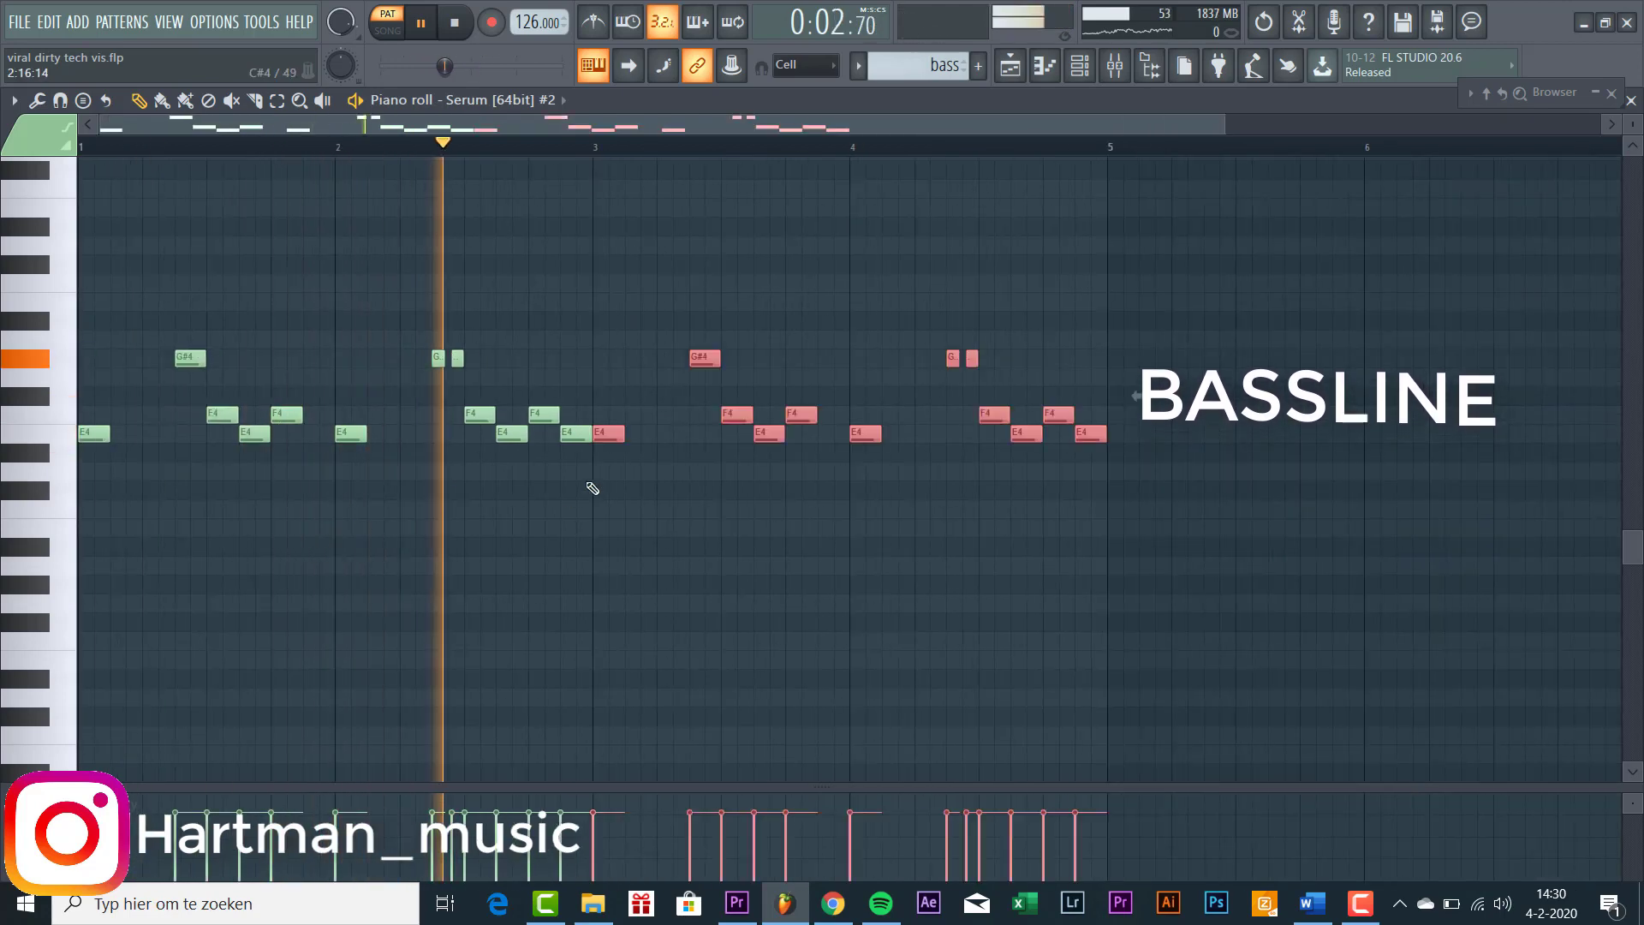
{"action": "scroll", "coordinate": [583, 495], "scroll_direction": "down", "scroll_amount": 1}
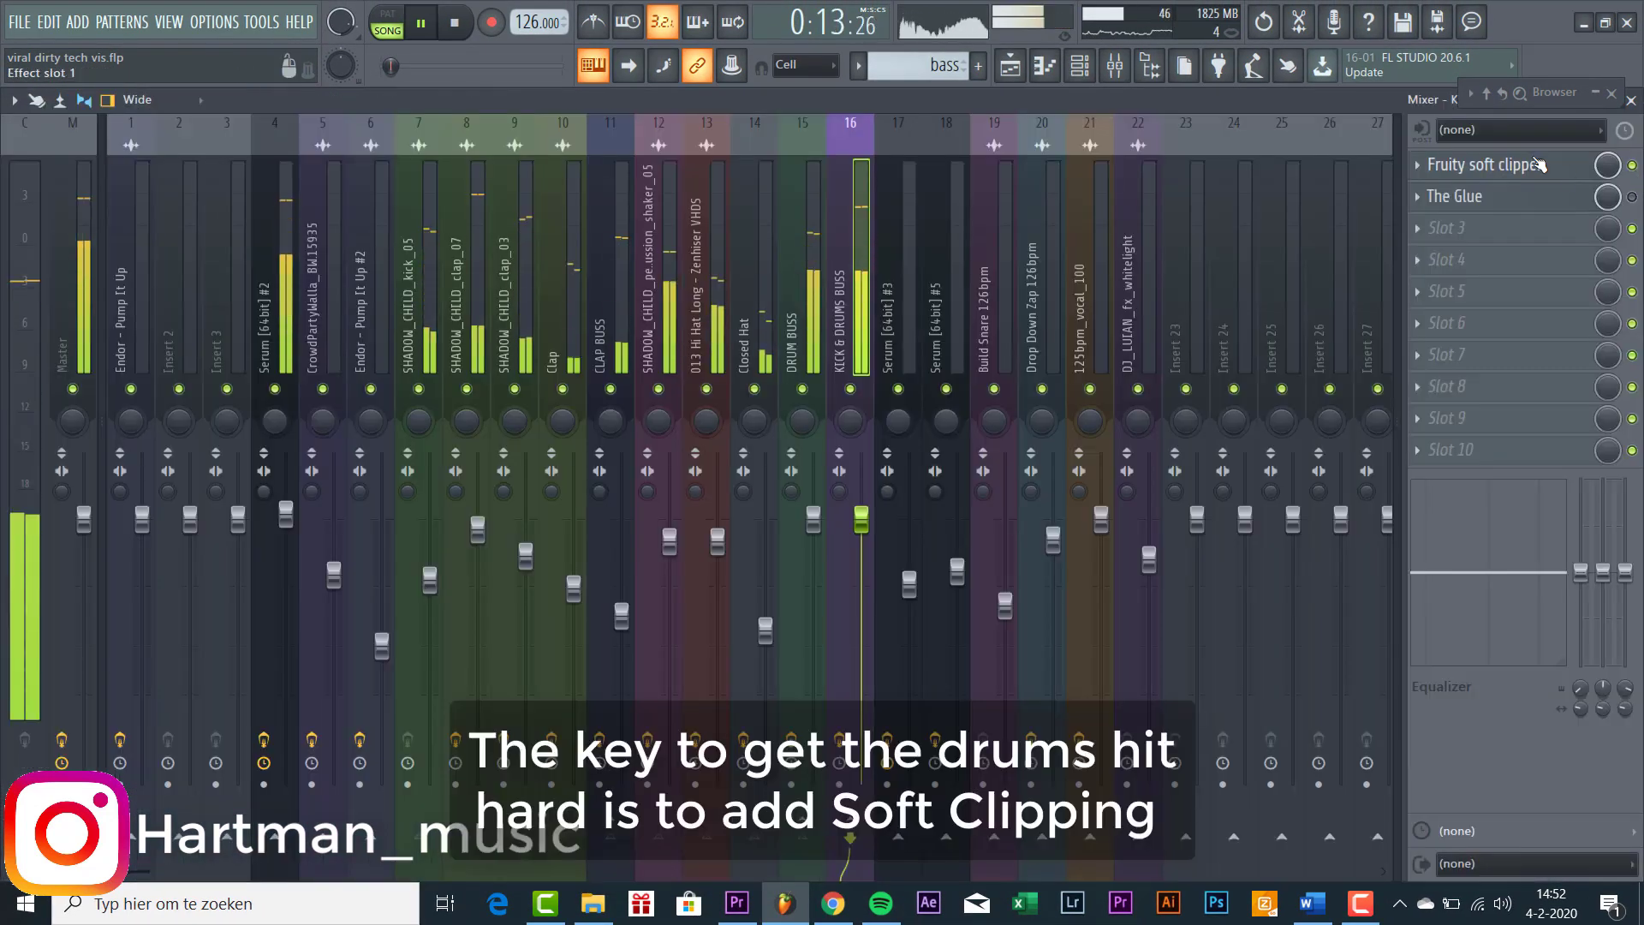
- On the KICK & DRUMS BUSS mixer track, open Fruity soft clipper, then enable The Glue compressor and open it
{"action": "left_click", "coordinate": [1539, 164]}
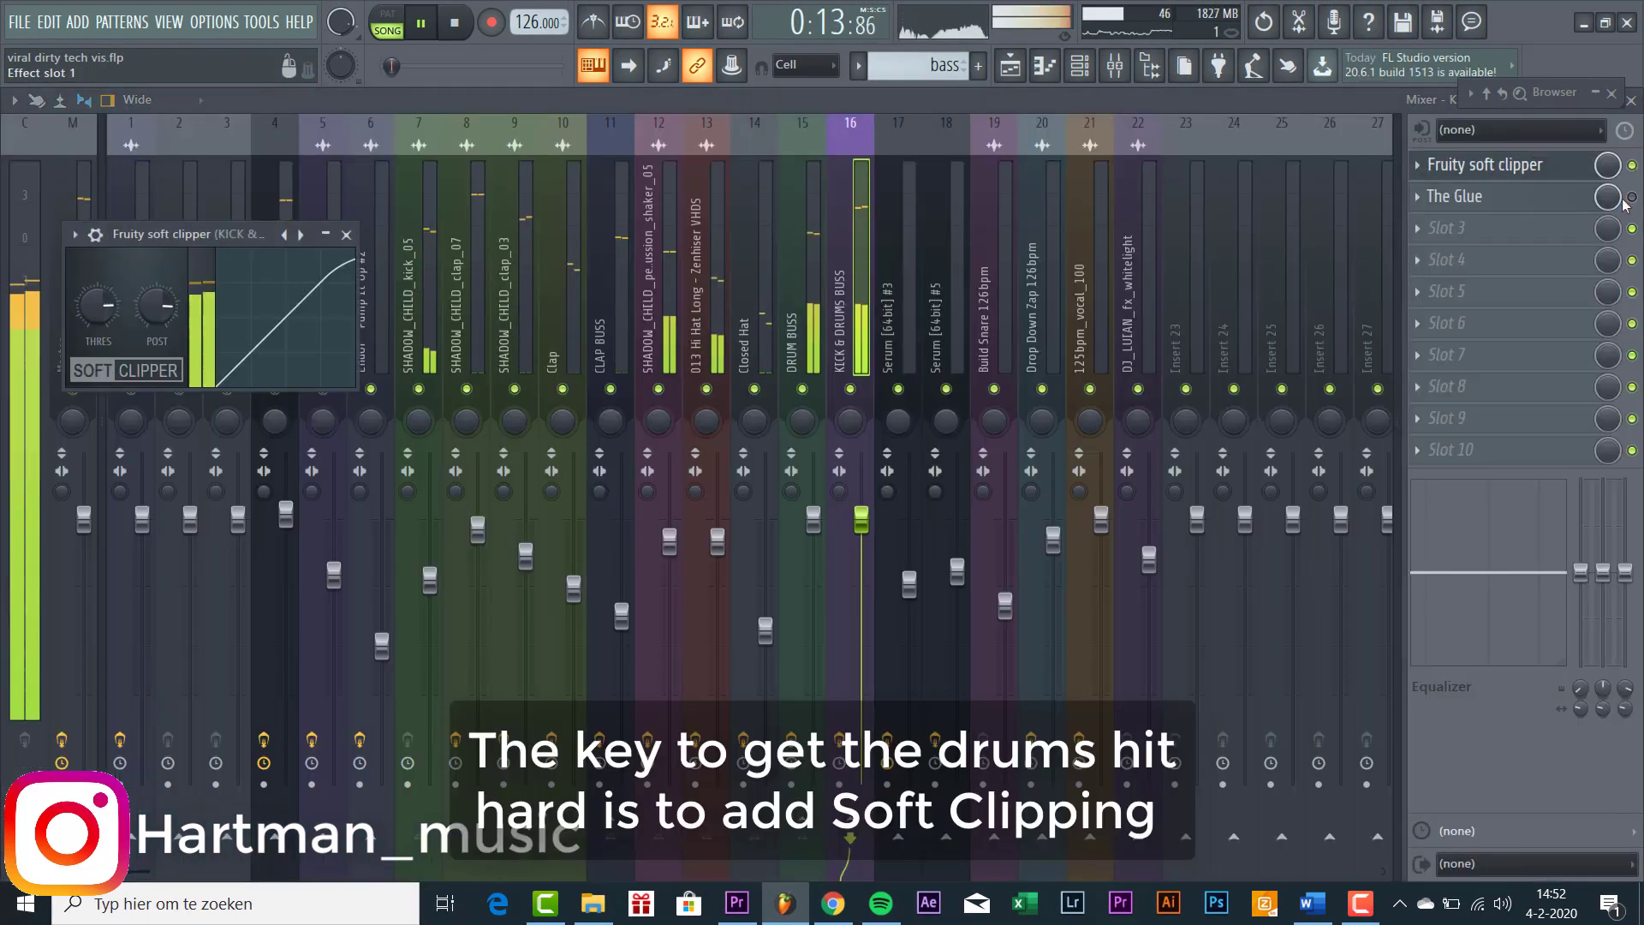
{"action": "left_click", "coordinate": [1633, 197]}
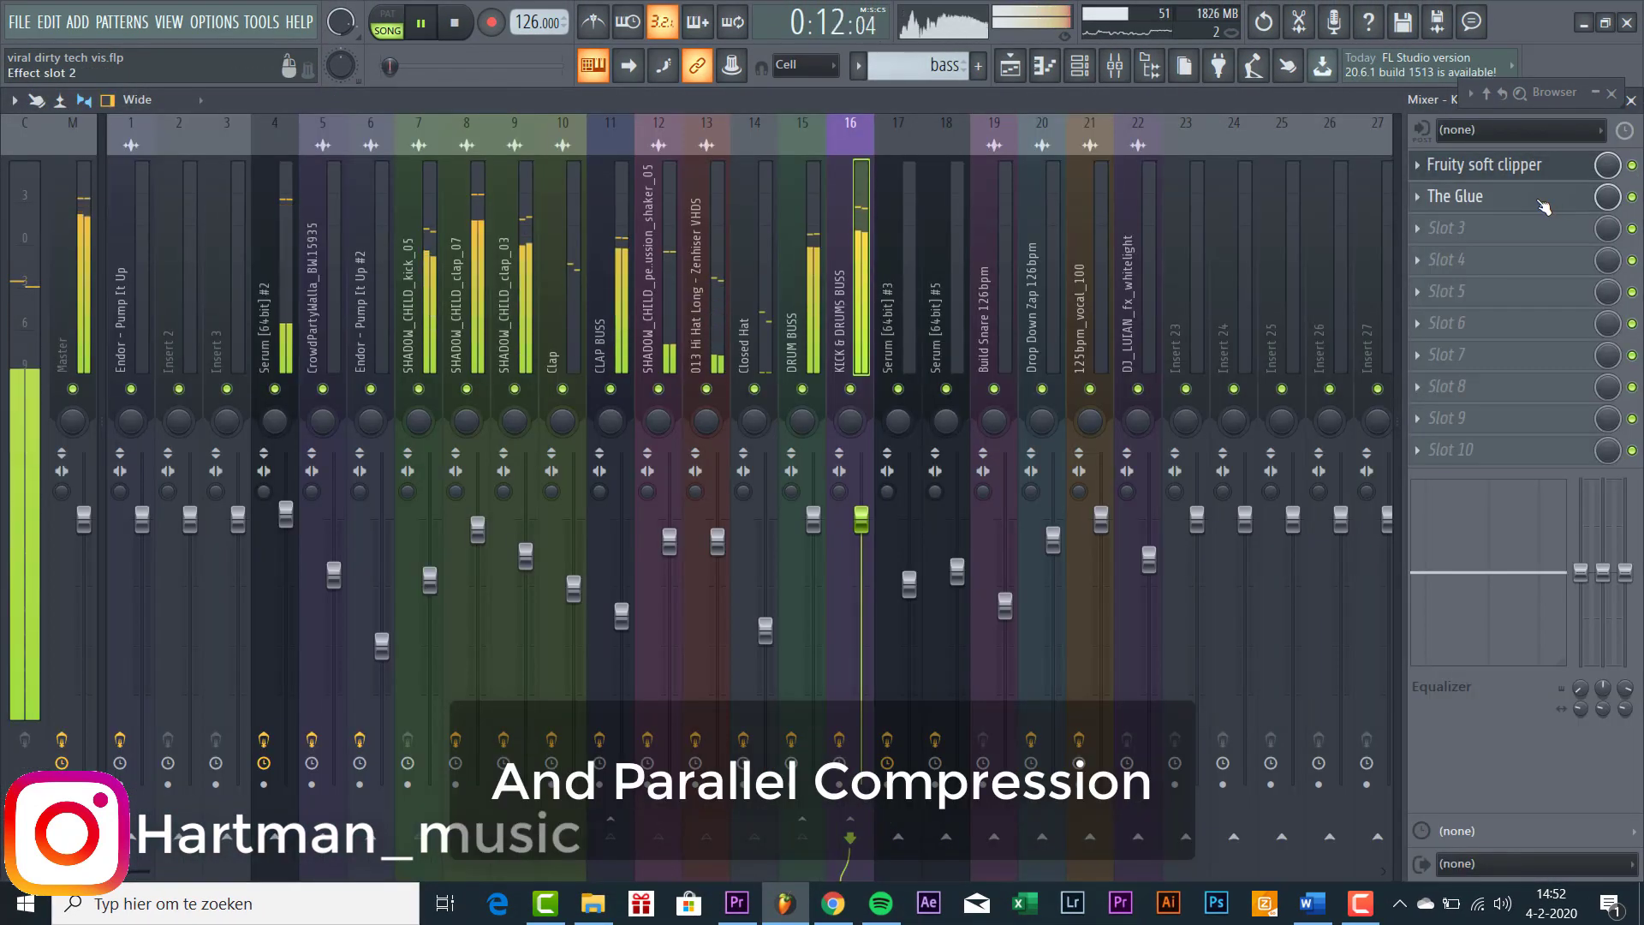
{"action": "left_click", "coordinate": [1537, 198]}
{"action": "left_click_drag", "start_coordinate": [201, 274], "coordinate": [658, 174]}
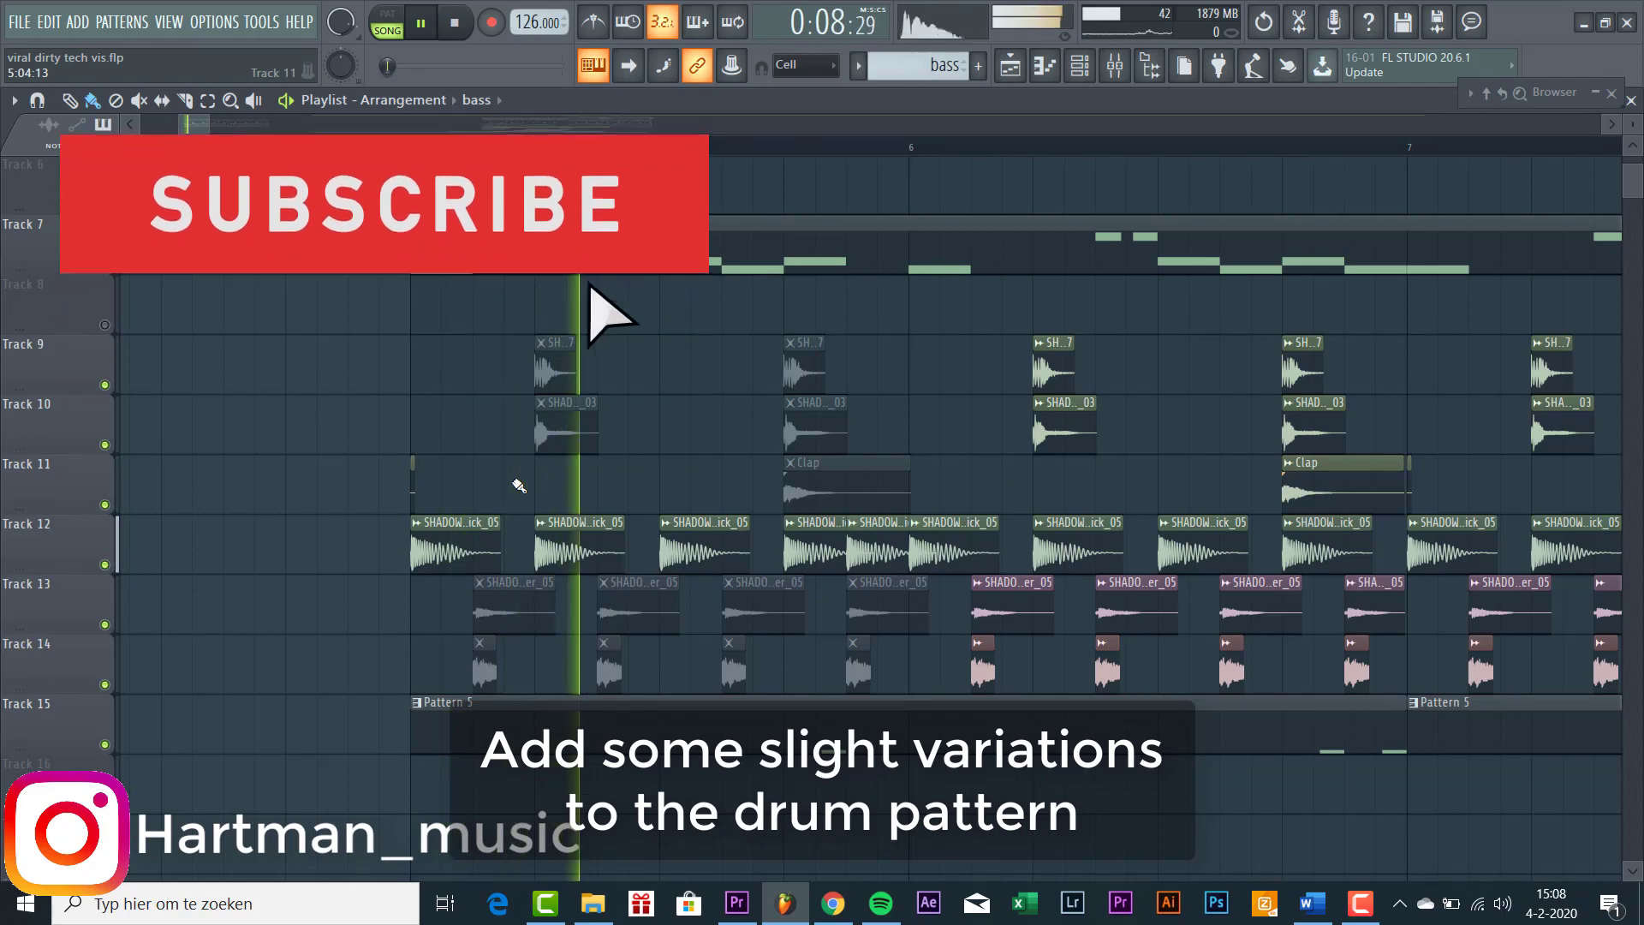
{"action": "scroll", "coordinate": [519, 486], "scroll_direction": "down", "scroll_amount": 4}
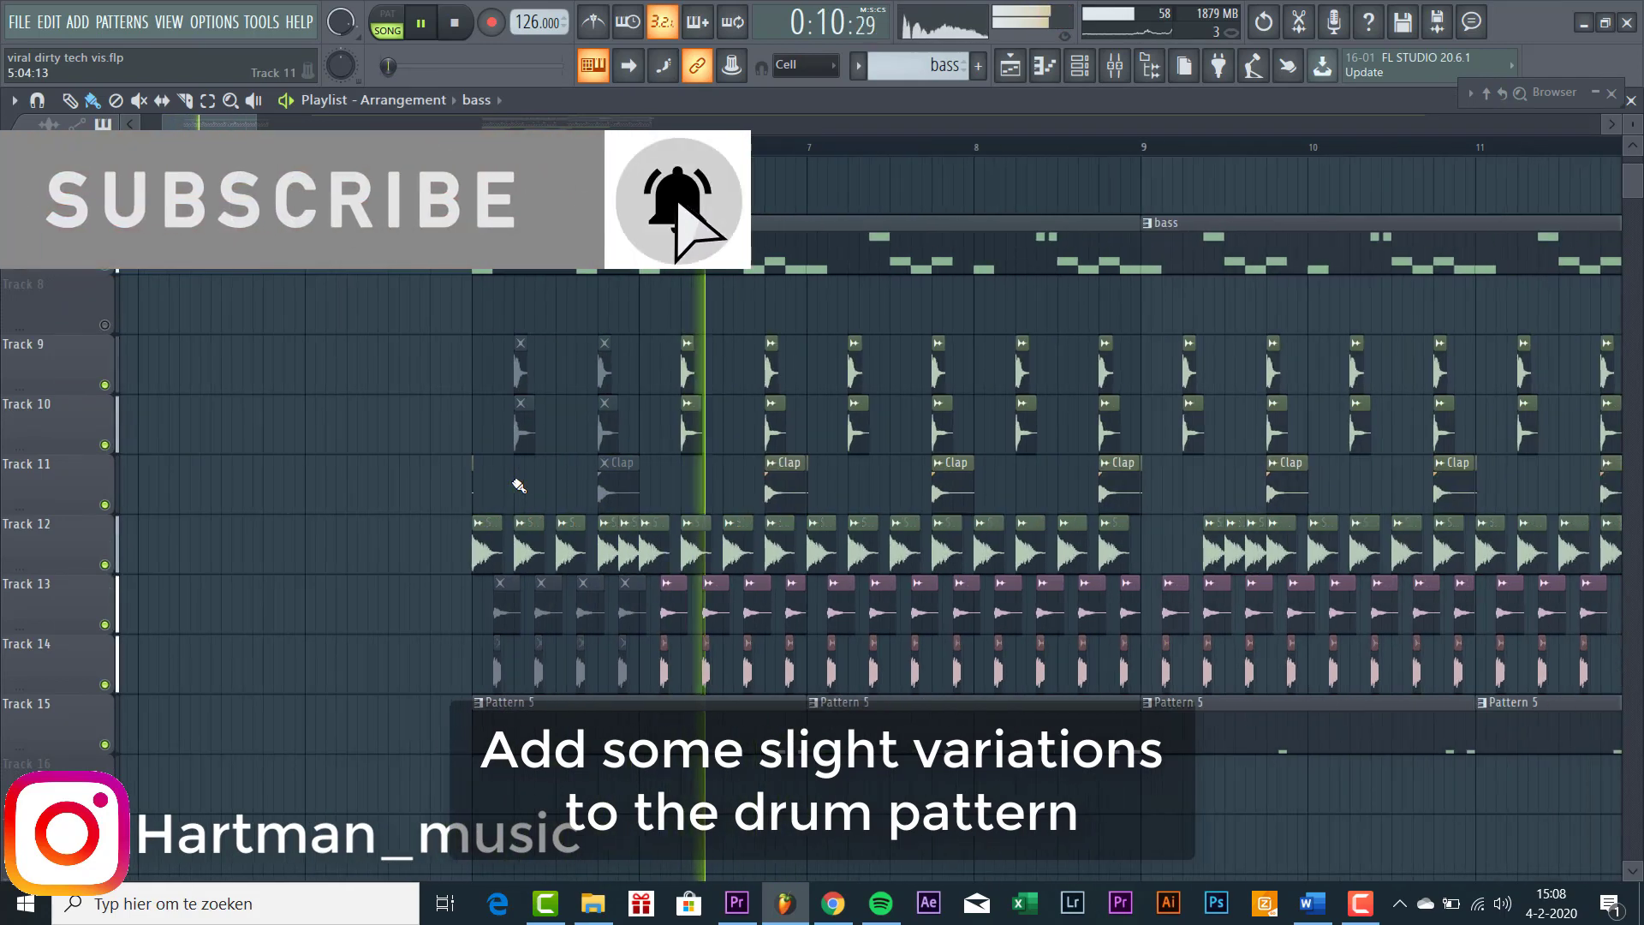
{"action": "scroll", "coordinate": [785, 493], "scroll_direction": "up", "scroll_amount": 4}
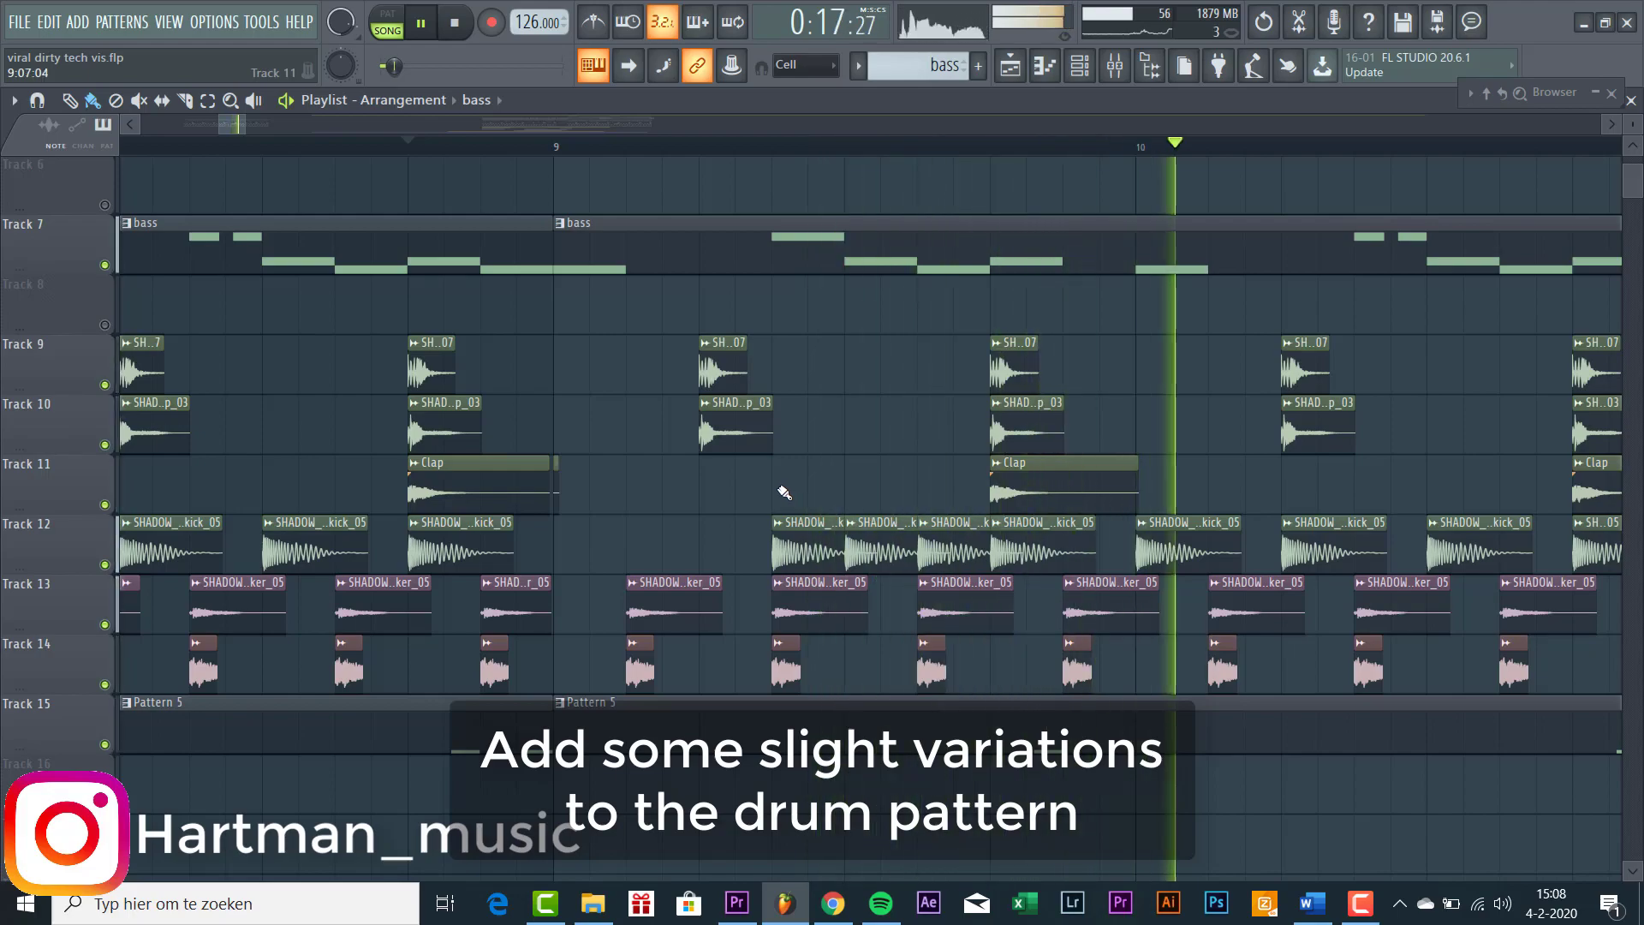
{"action": "scroll", "coordinate": [783, 492], "scroll_direction": "down", "scroll_amount": 2}
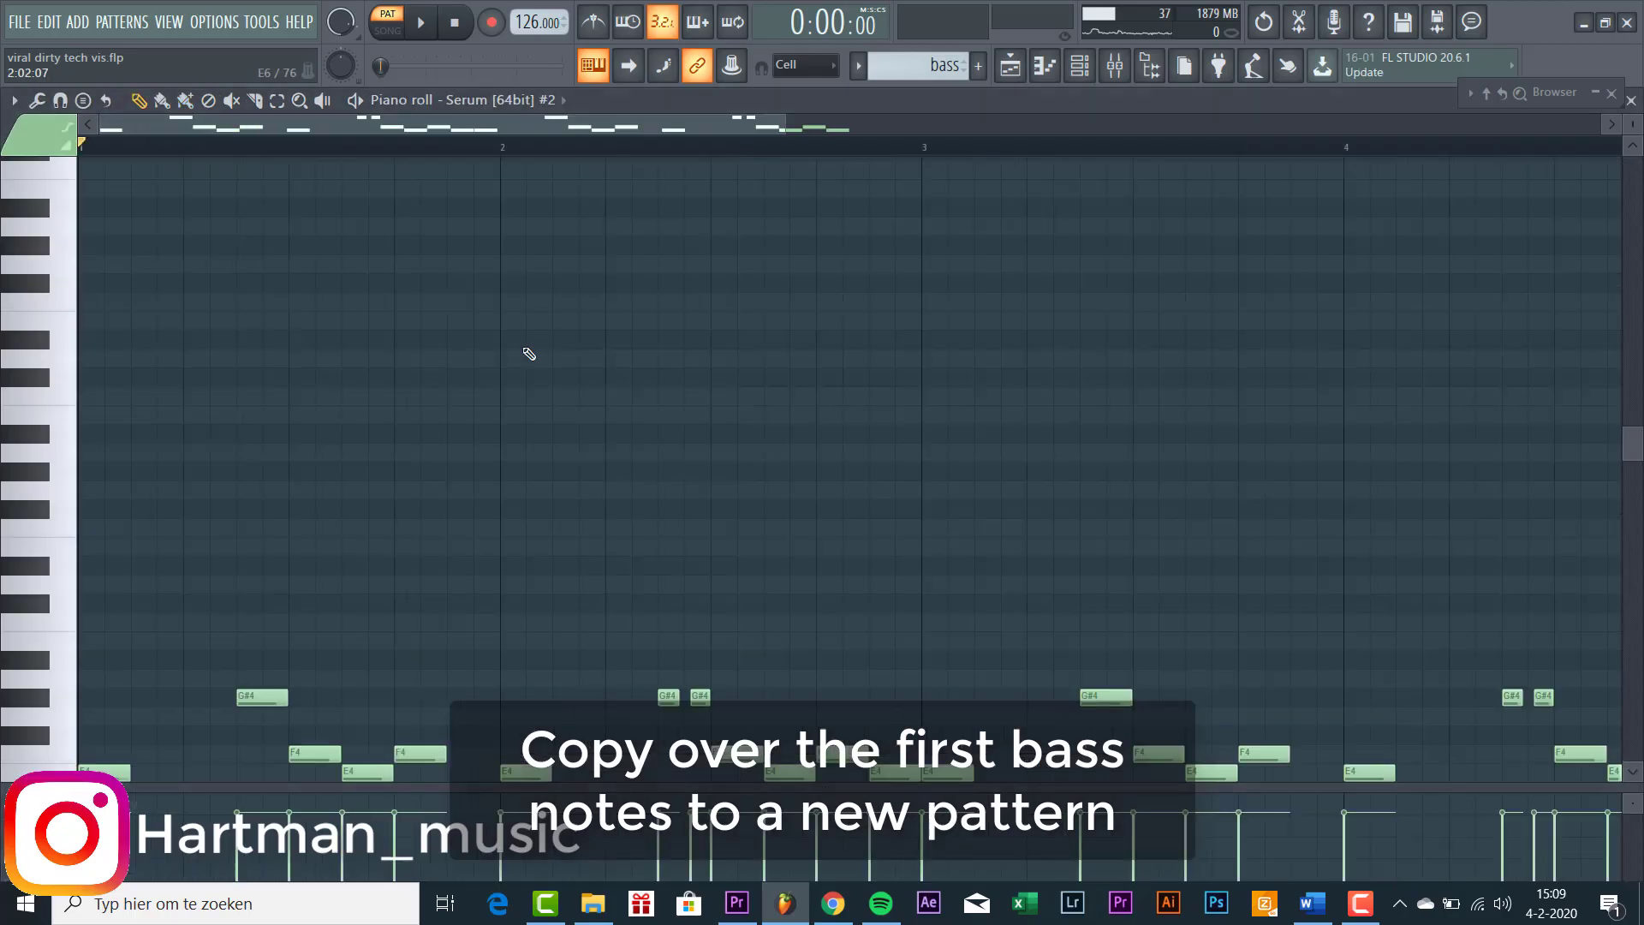
- Copy the first-bar notes of the bass pattern and switch to a new pattern named lead
{"action": "scroll", "coordinate": [385, 503], "scroll_direction": "down", "scroll_amount": 3}
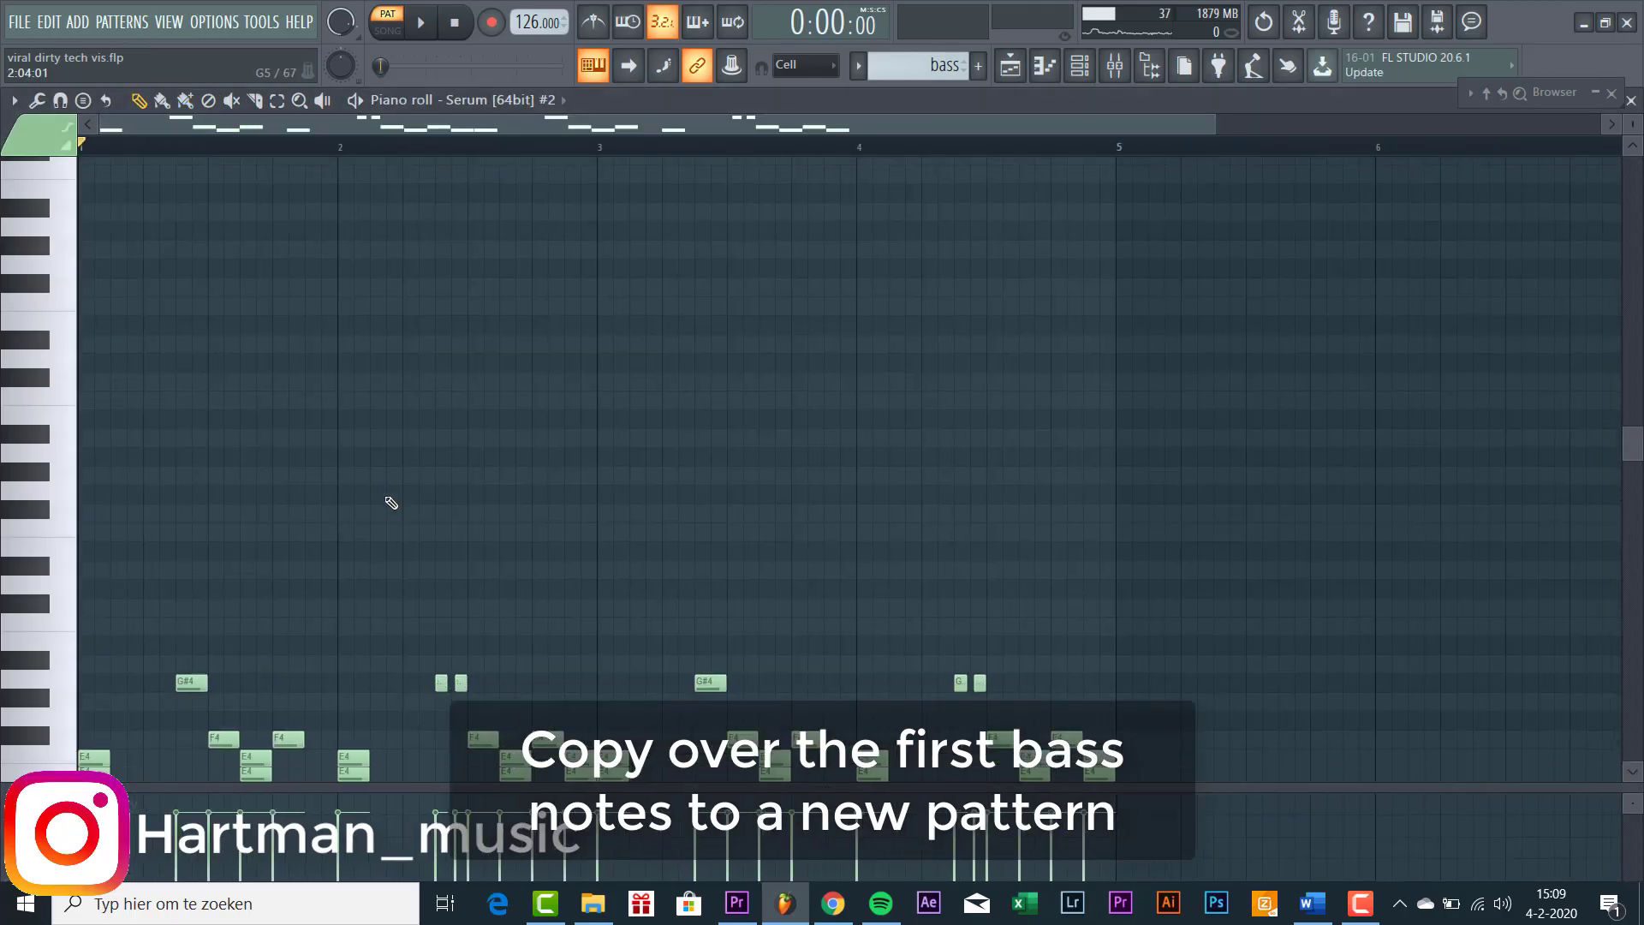
{"action": "left_click_drag", "start_coordinate": [313, 650], "coordinate": [76, 426]}
- Add a Serum instrument and load the LD Ikin preset from the Sonance Sounds Dirty Tech Vol. 1 bank
{"action": "left_click", "coordinate": [89, 29]}
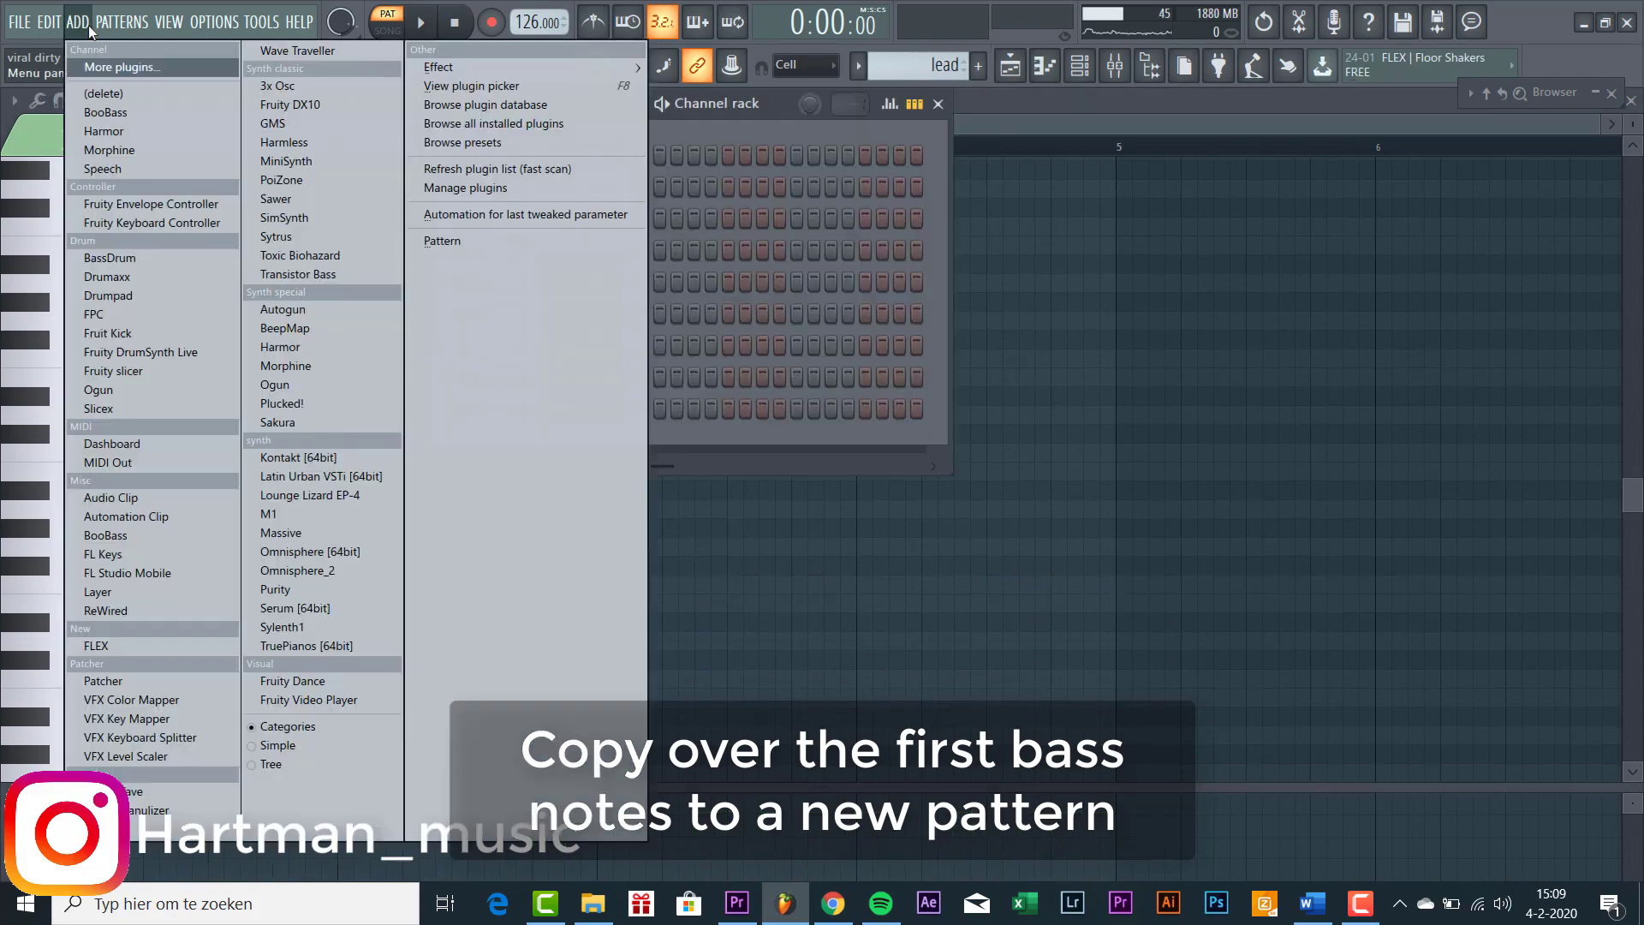
{"action": "left_click", "coordinate": [324, 609]}
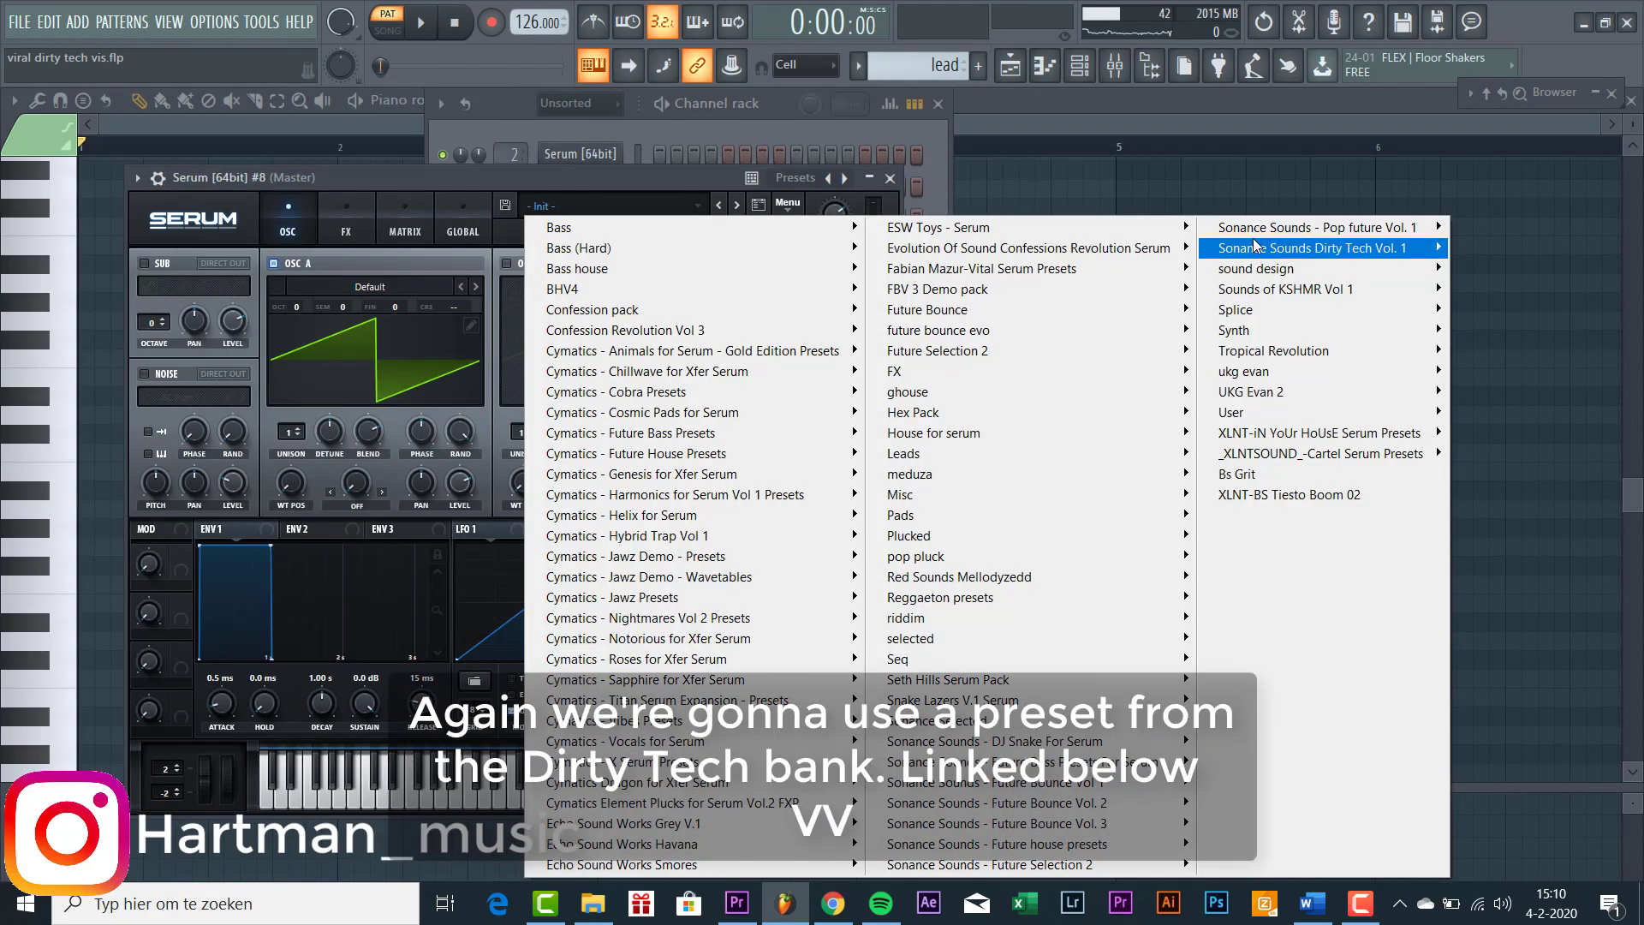
{"action": "mouse_move", "coordinate": [1310, 248]}
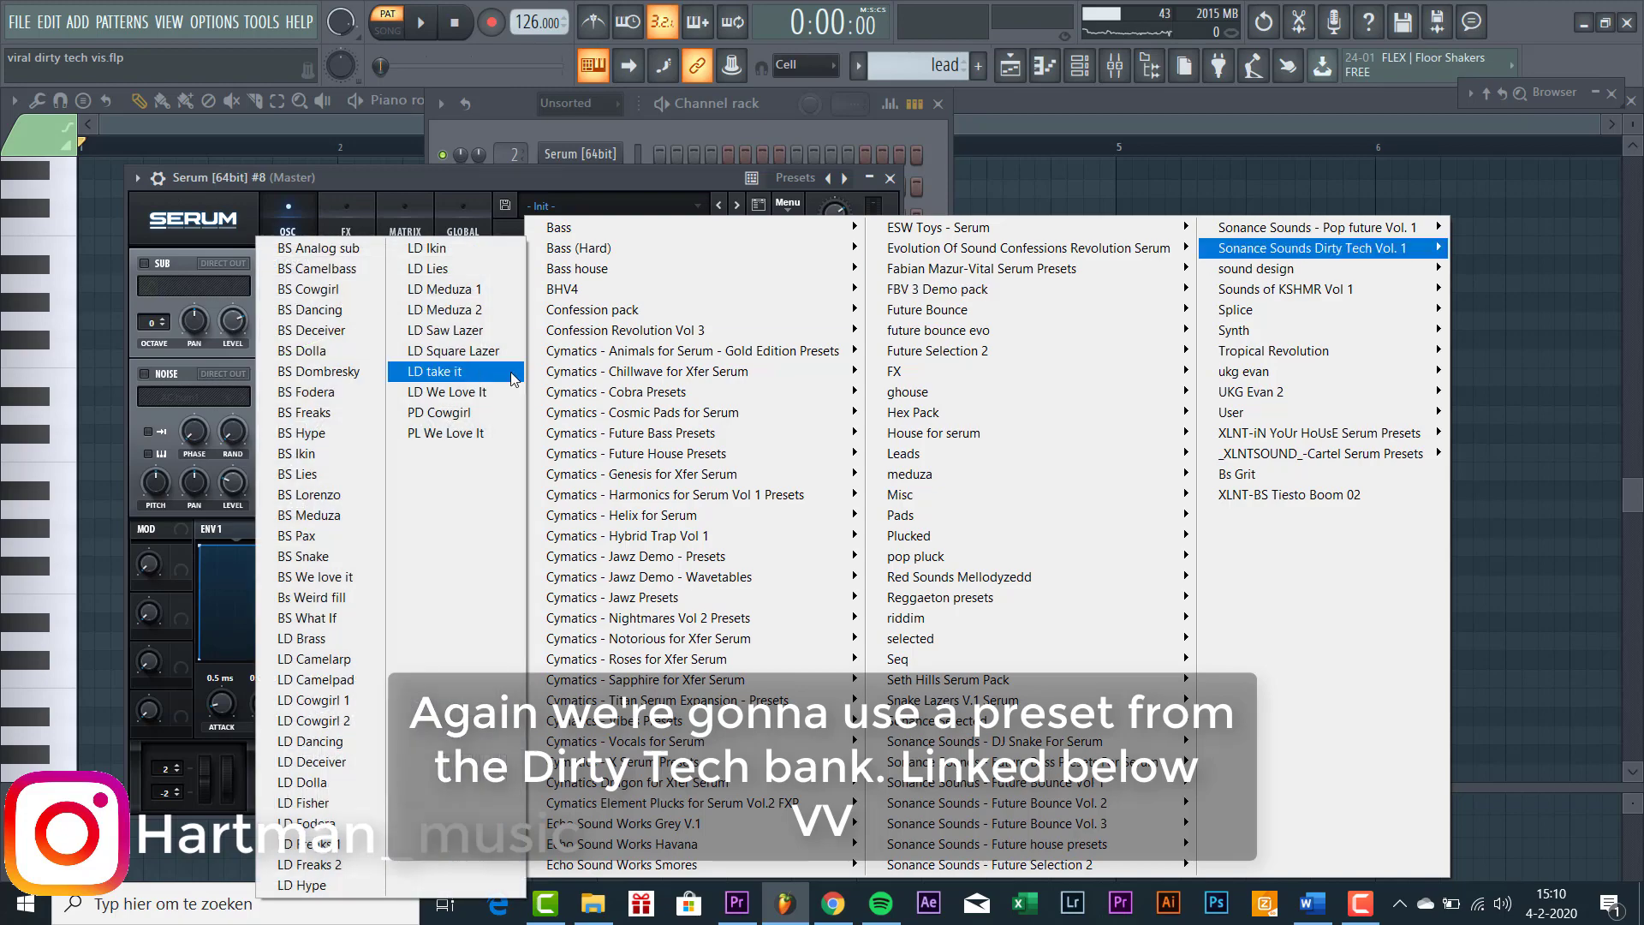
{"action": "left_click", "coordinate": [433, 248]}
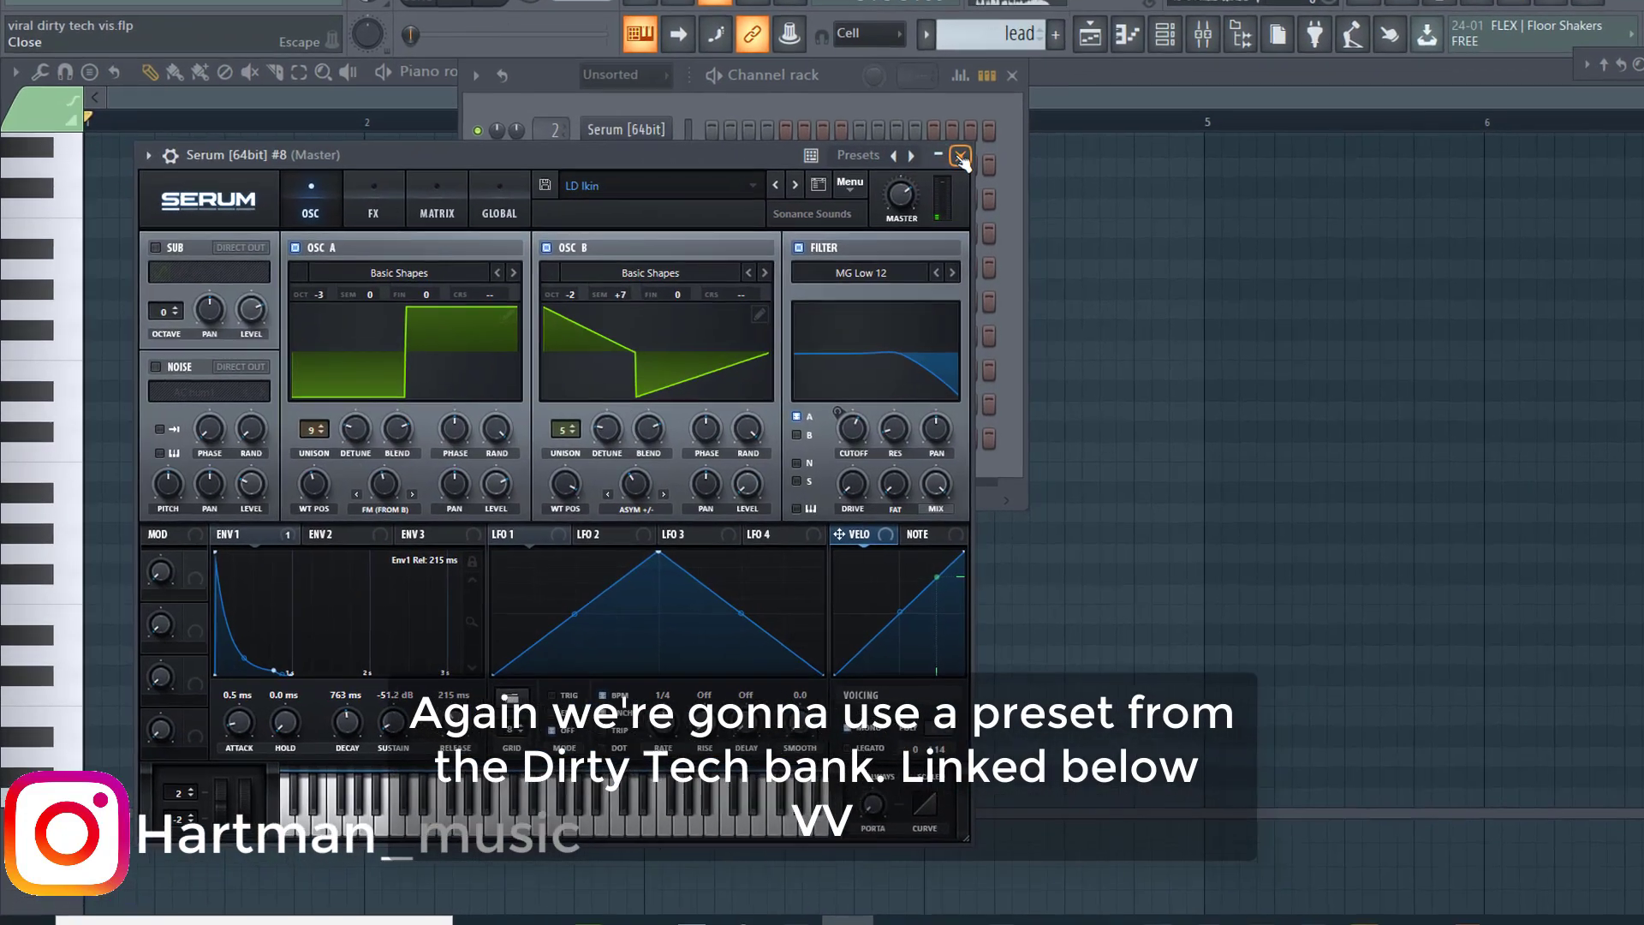
{"action": "left_click", "coordinate": [916, 170]}
- Paste the copied bass notes into the piano roll of Serum #8 and raise them one octave
{"action": "right_click", "coordinate": [807, 429]}
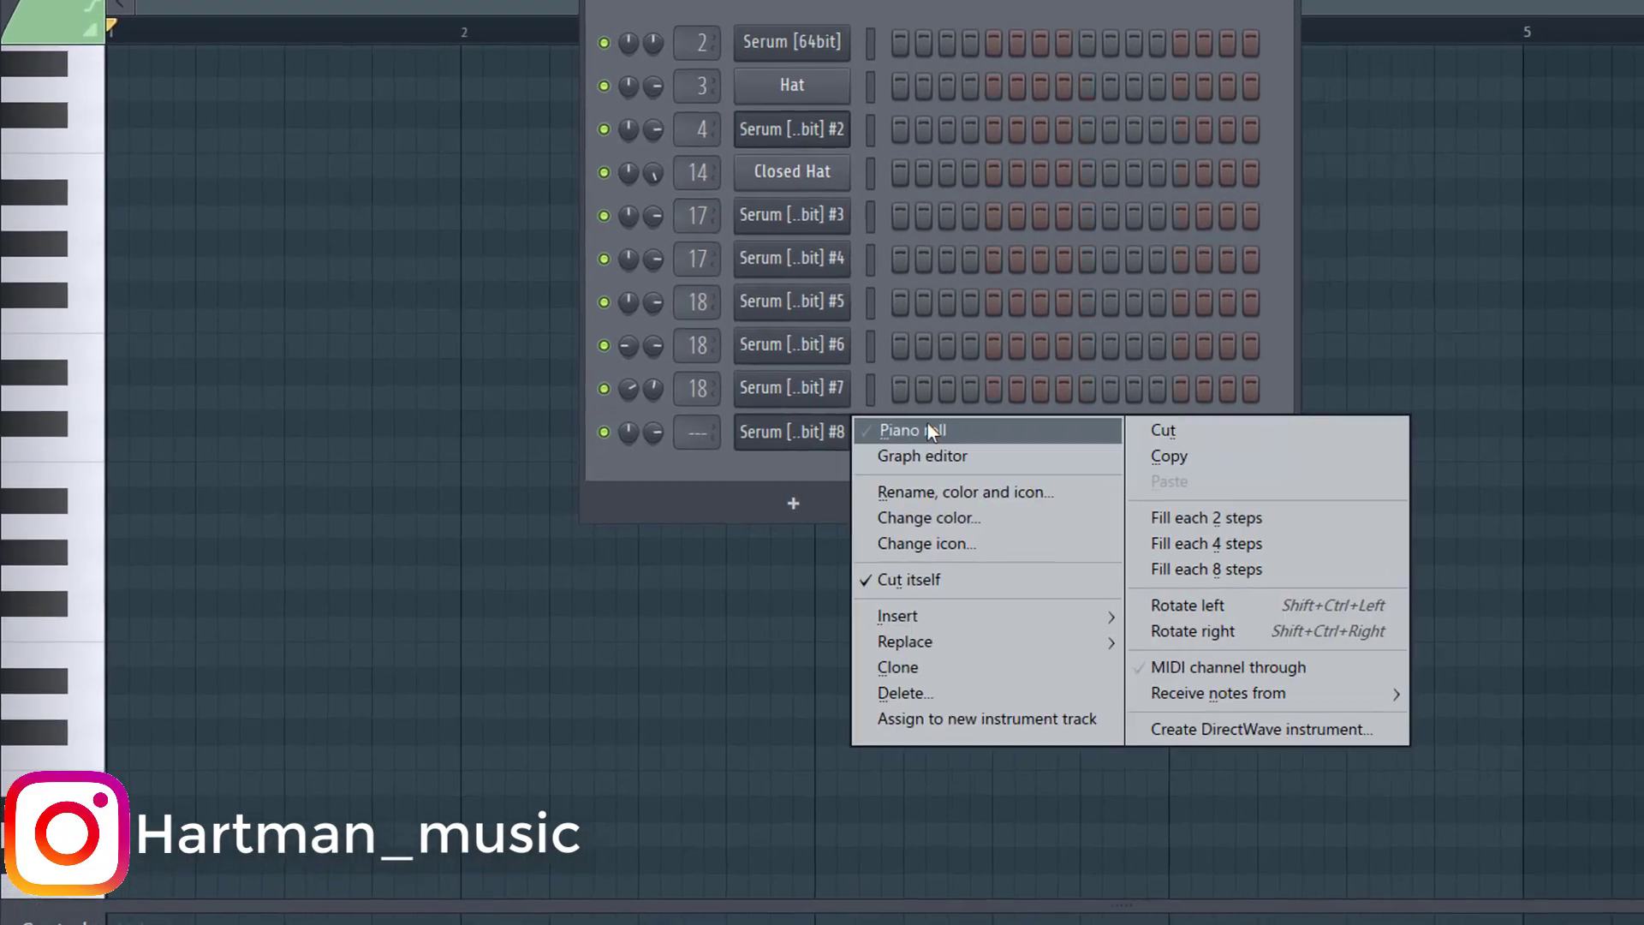
{"action": "left_click", "coordinate": [896, 426]}
{"action": "key", "text": "ctrl+v"}
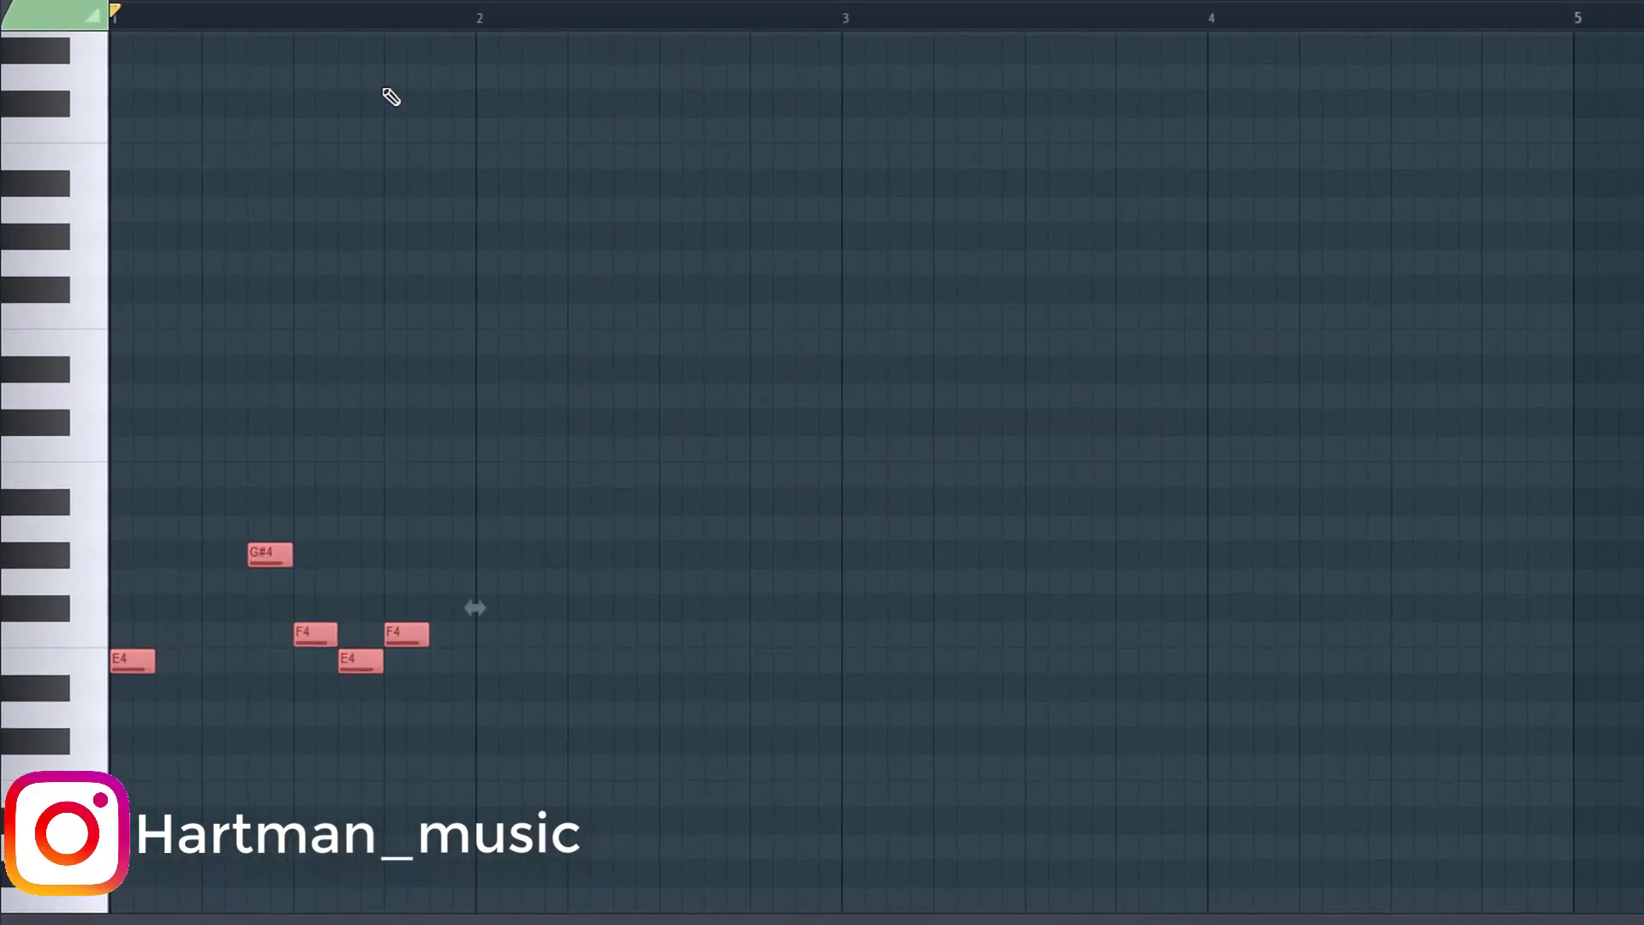
{"action": "scroll", "coordinate": [81, 412], "scroll_direction": "up", "scroll_amount": 3}
- Lower the first lead note to E4 and add an E5 note directly before the G#5
{"action": "left_click_drag", "start_coordinate": [161, 428], "coordinate": [162, 341]}
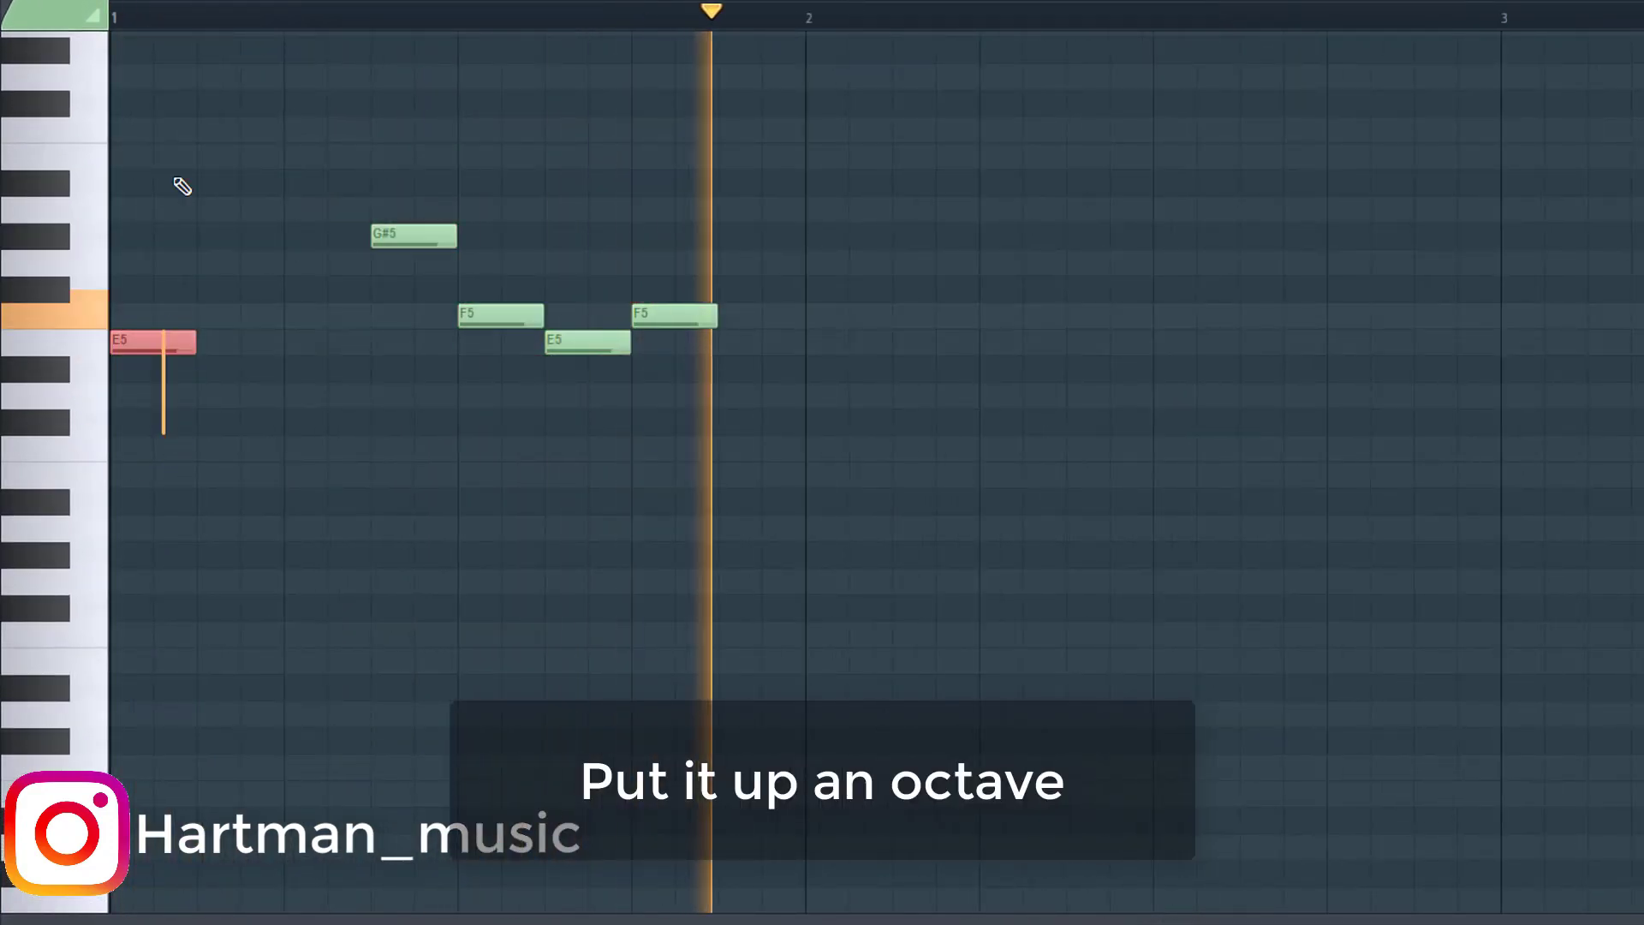
{"action": "key", "text": "ctrl+Down"}
{"action": "left_click", "coordinate": [318, 473]}
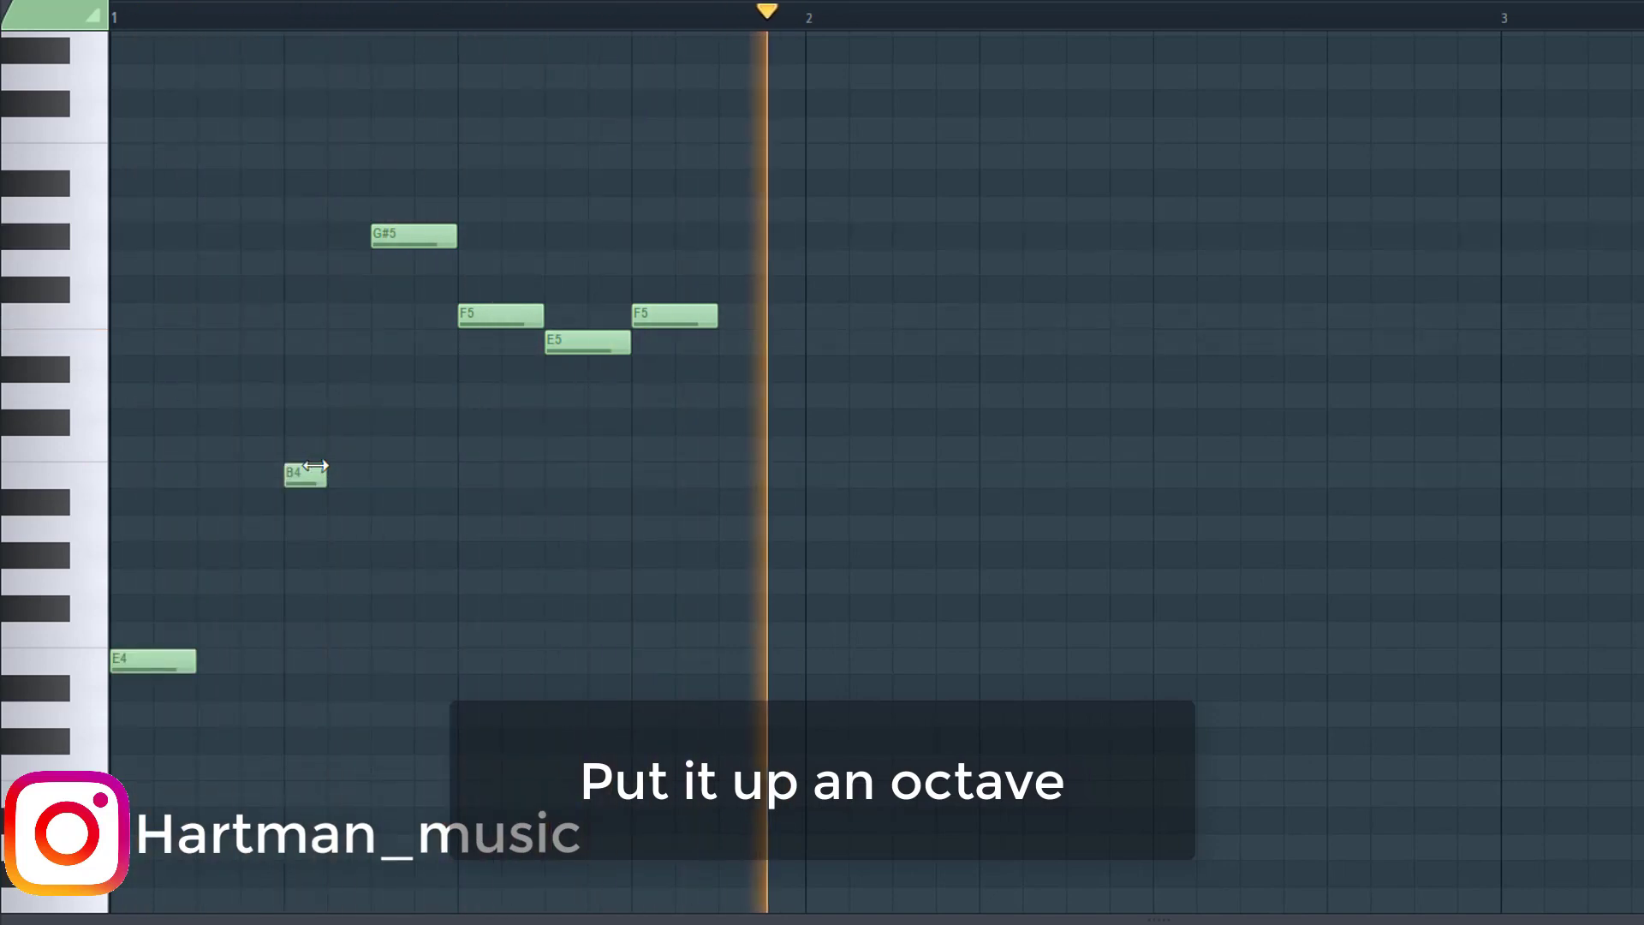
{"action": "left_click_drag", "start_coordinate": [317, 468], "coordinate": [261, 385]}
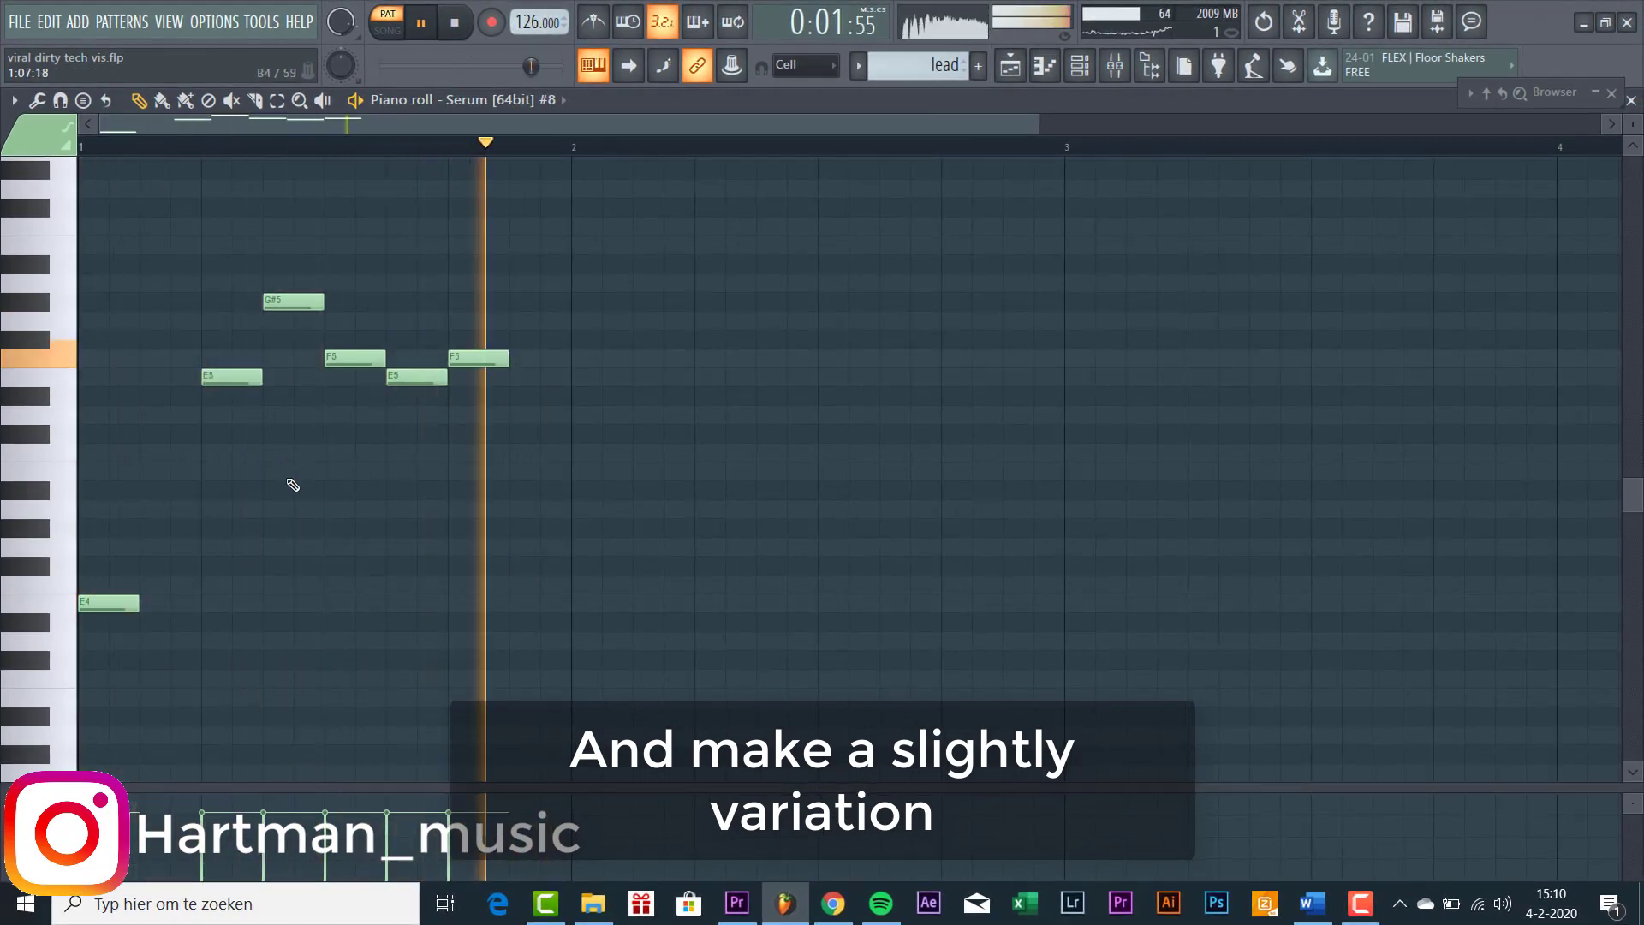
- Transpose all the notes of the lead riff up one octave
{"action": "key", "text": "ctrl+Up"}
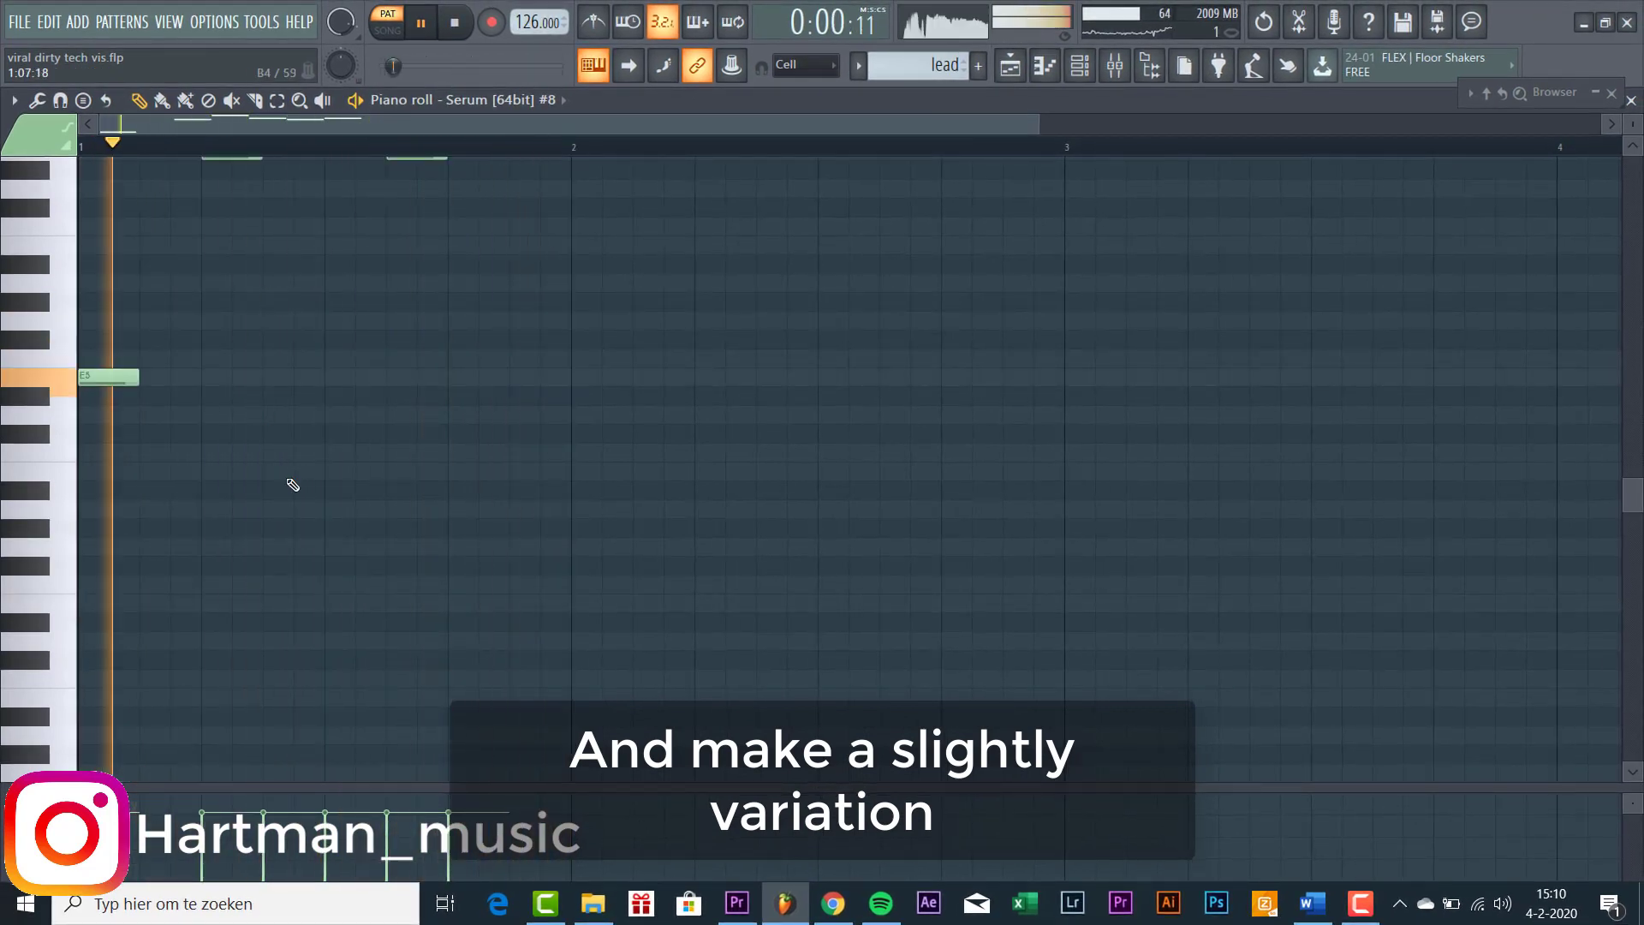
{"action": "scroll", "coordinate": [289, 495], "scroll_direction": "up", "scroll_amount": 3}
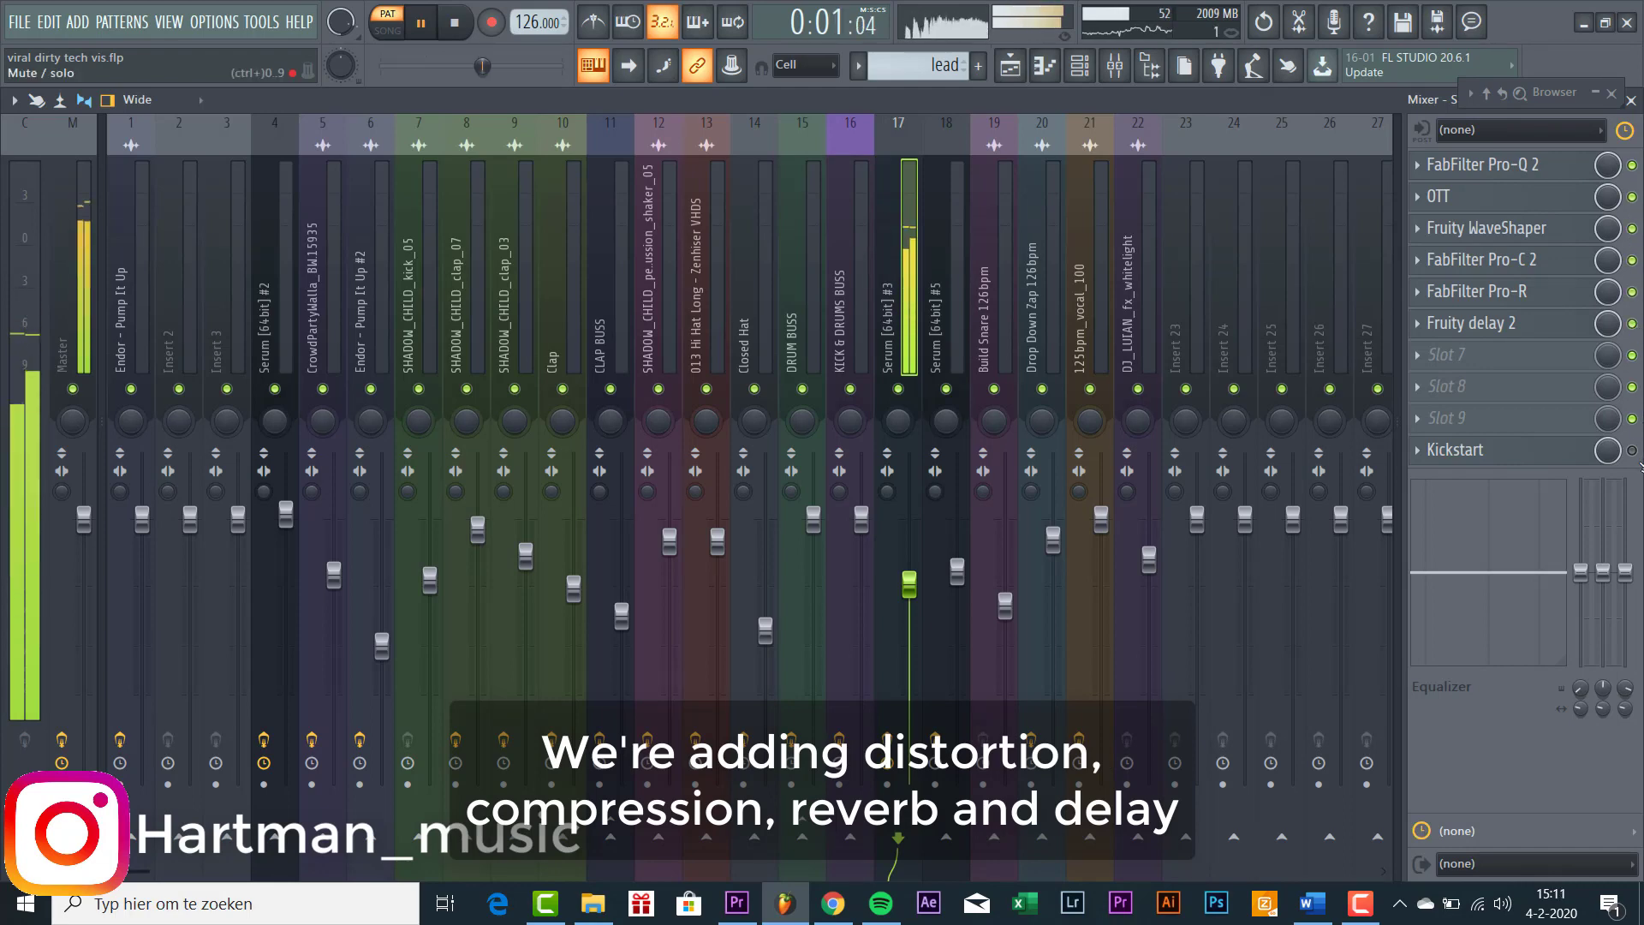
- Open the playlist and move the playback position to bar 4, just before the lead and bass clips
{"action": "left_click", "coordinate": [1017, 77]}
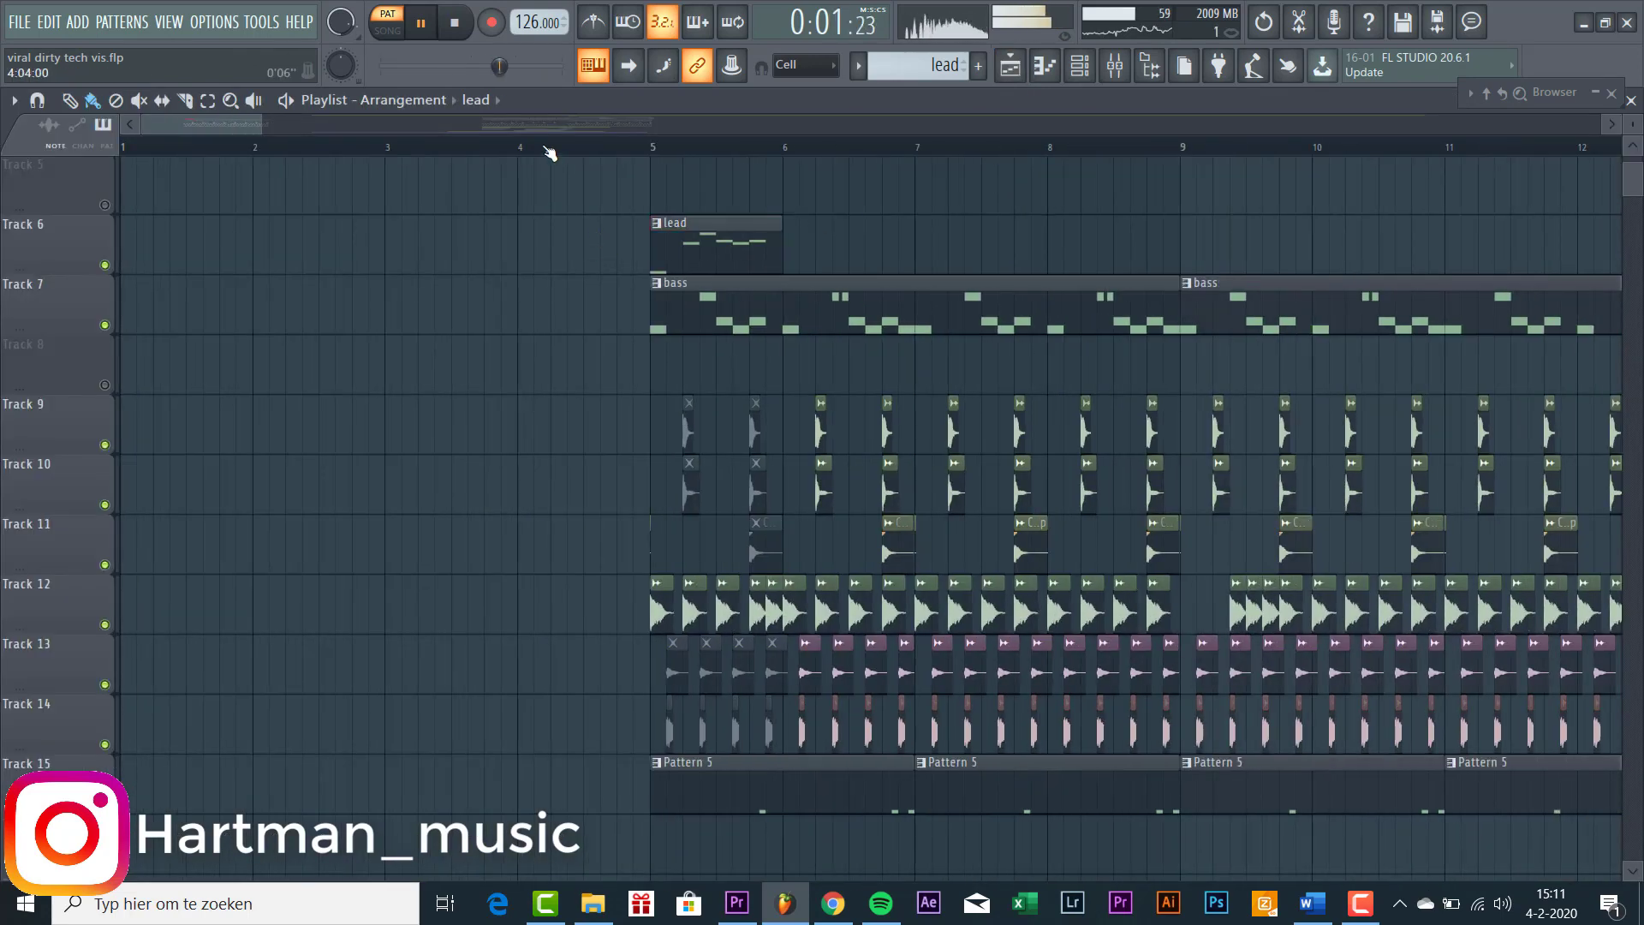
{"action": "left_click", "coordinate": [548, 152]}
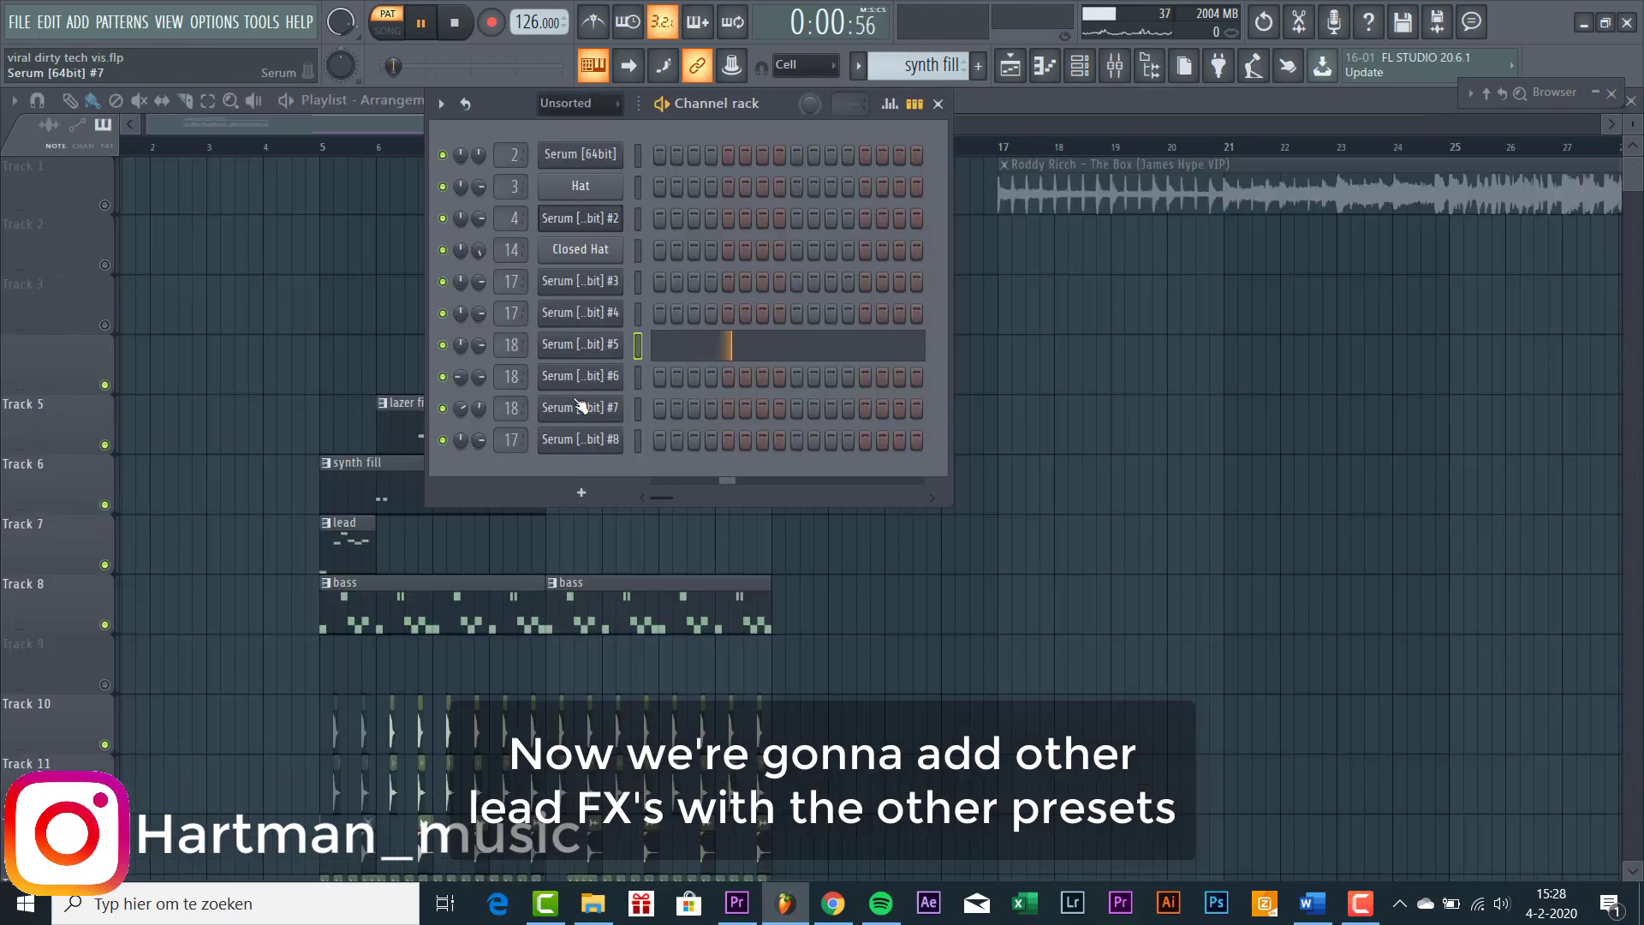
- Open the Serum #5 instrument used for the synth fill, then open the lazer fill pattern from the playlist
{"action": "left_click", "coordinate": [576, 344]}
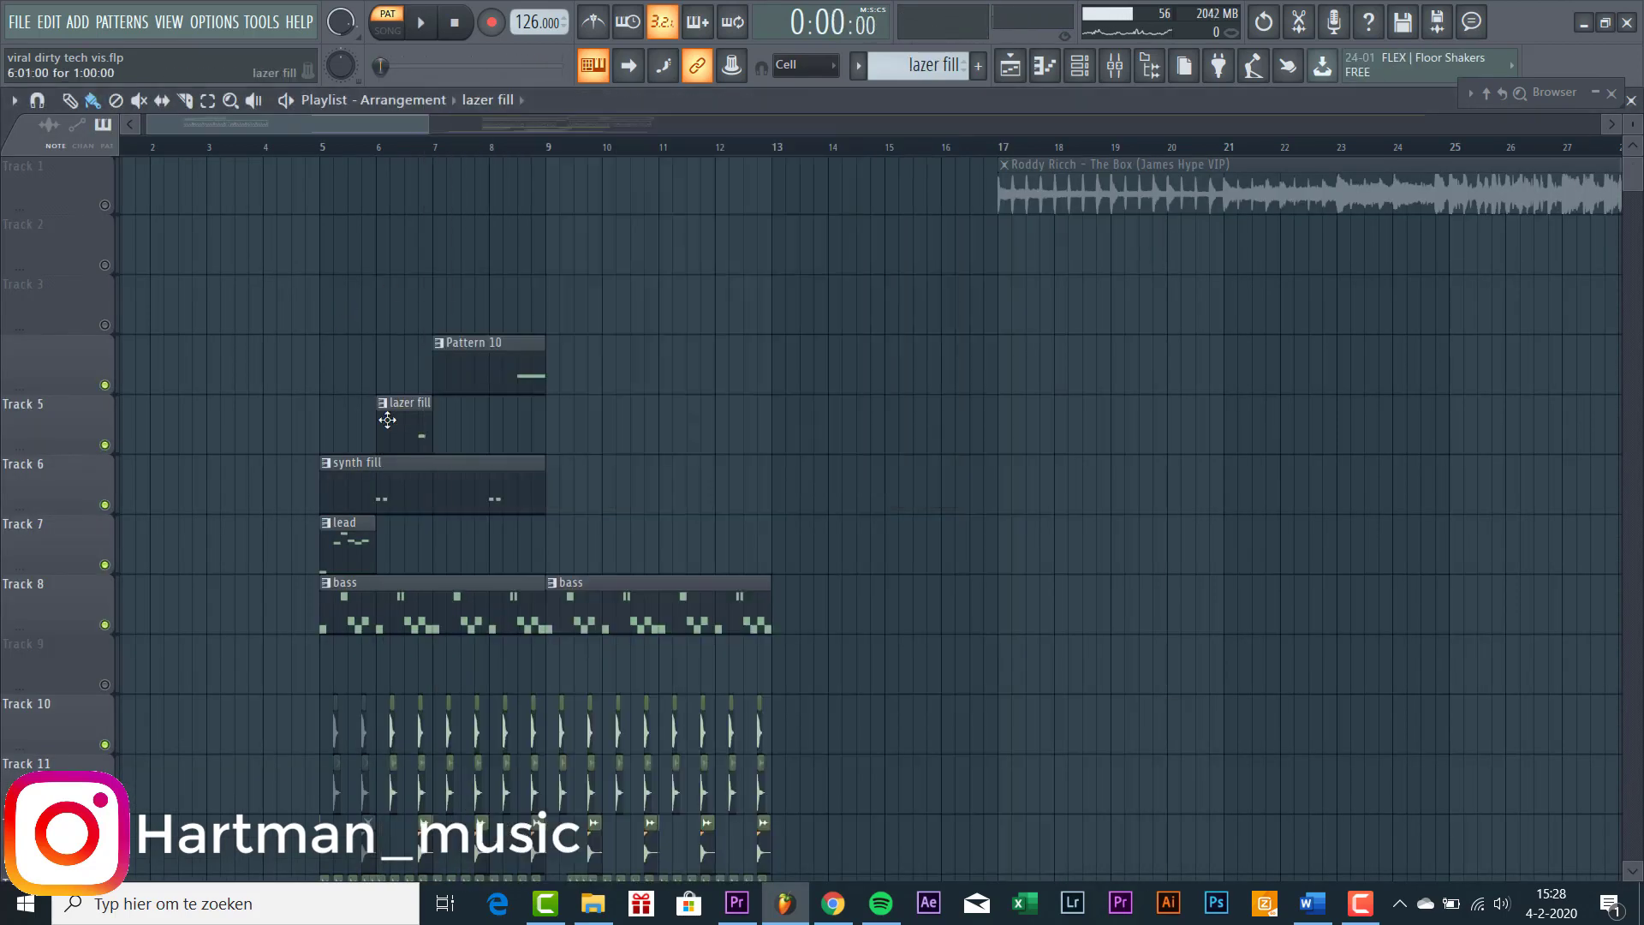
{"action": "double_click", "coordinate": [385, 416]}
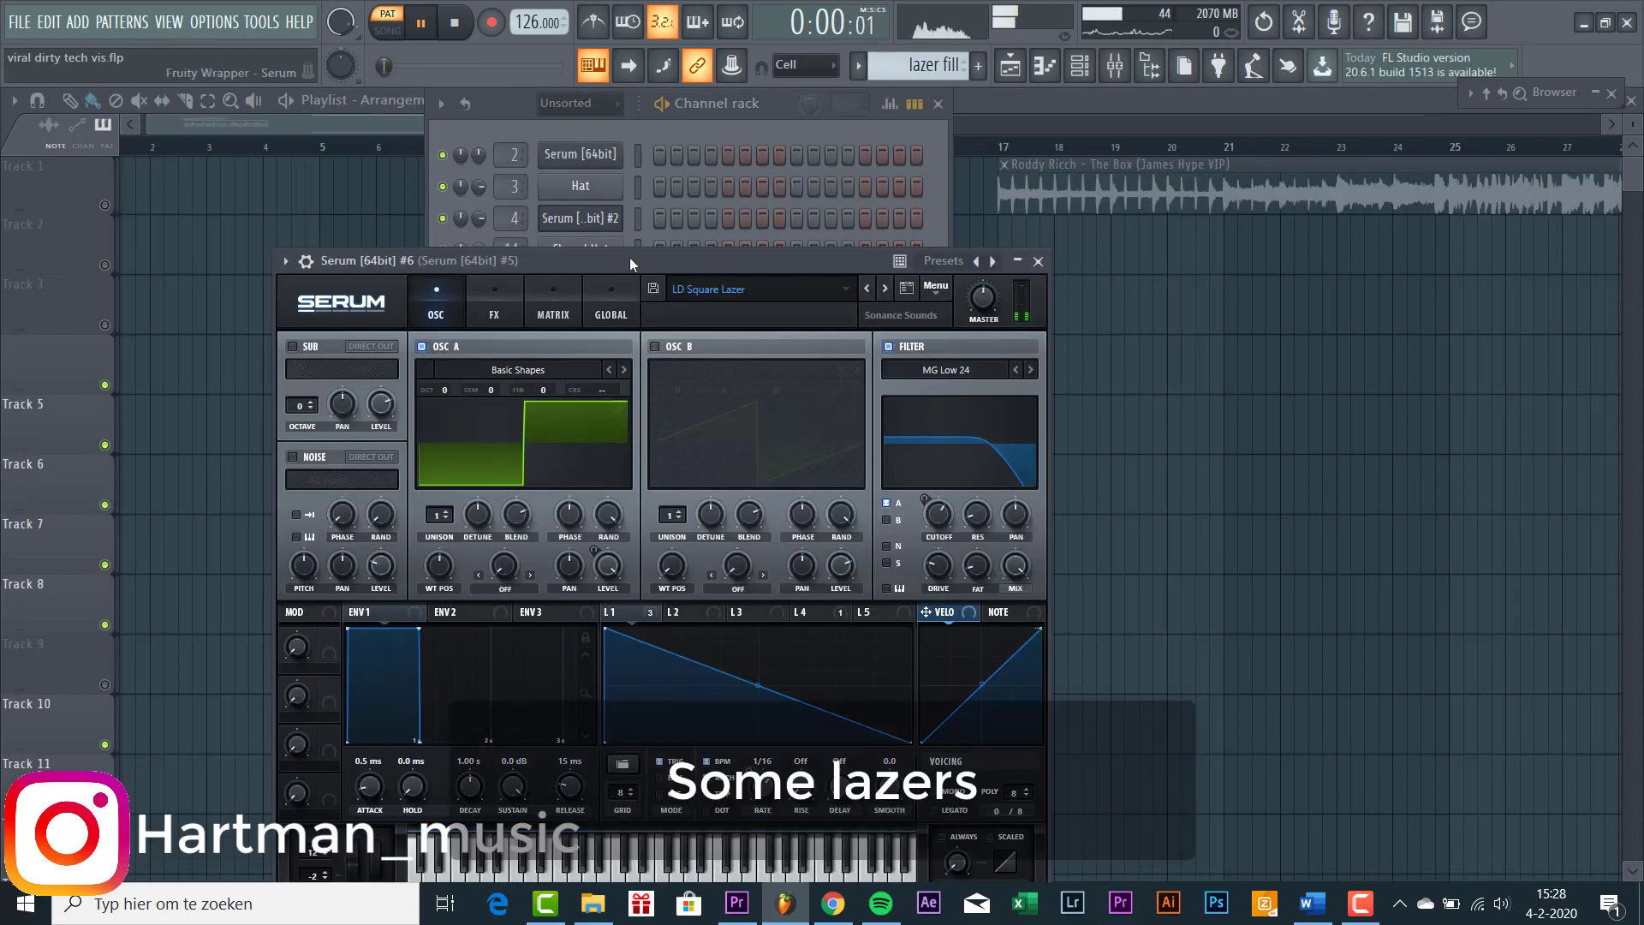
- Open Pattern 10 from the playlist and view its Serum #7 instrument with the LD Dolla preset
{"action": "left_click_drag", "start_coordinate": [629, 261], "coordinate": [783, 283]}
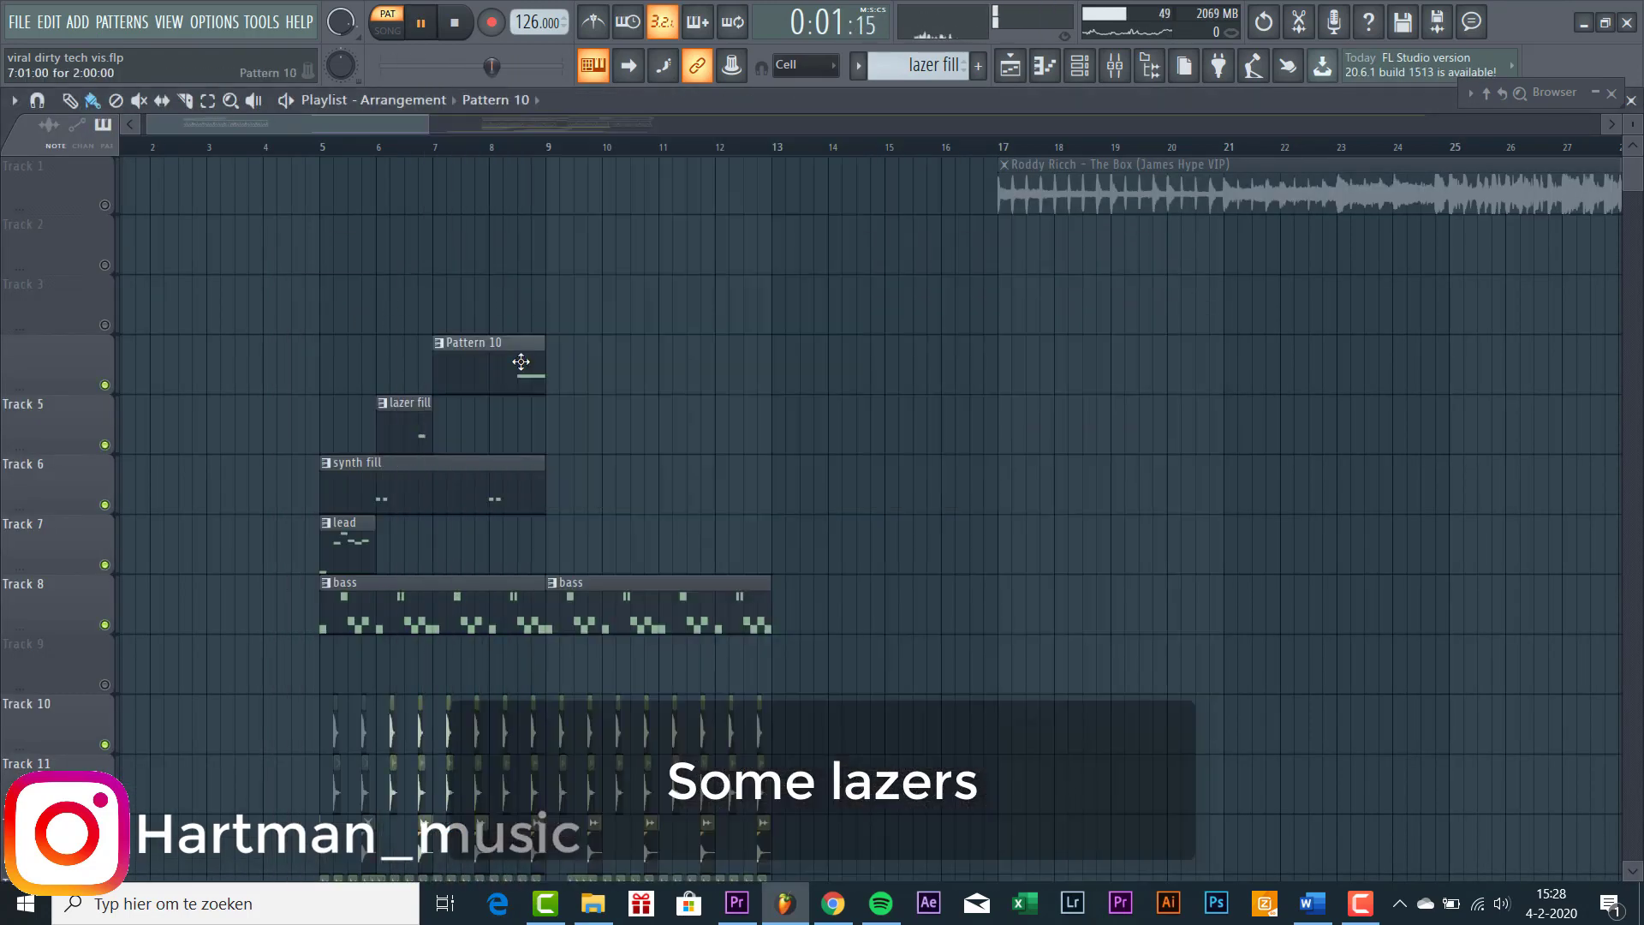
{"action": "double_click", "coordinate": [520, 361]}
{"action": "key", "text": "F7"}
{"action": "left_click", "coordinate": [583, 409]}
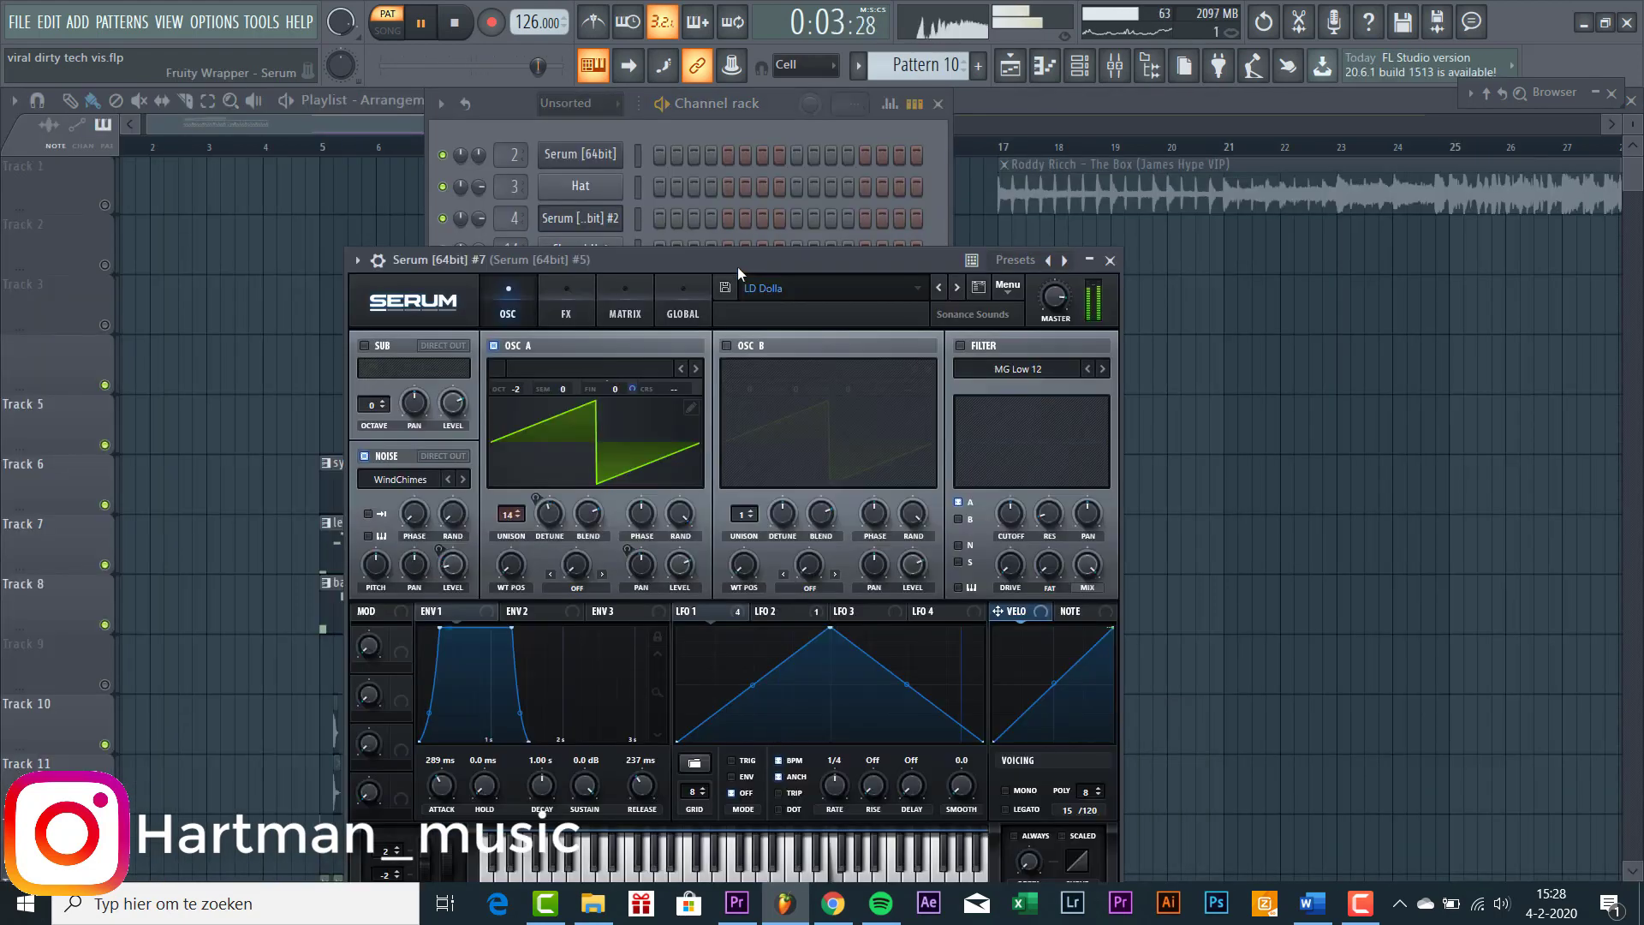
{"action": "left_click", "coordinate": [274, 290]}
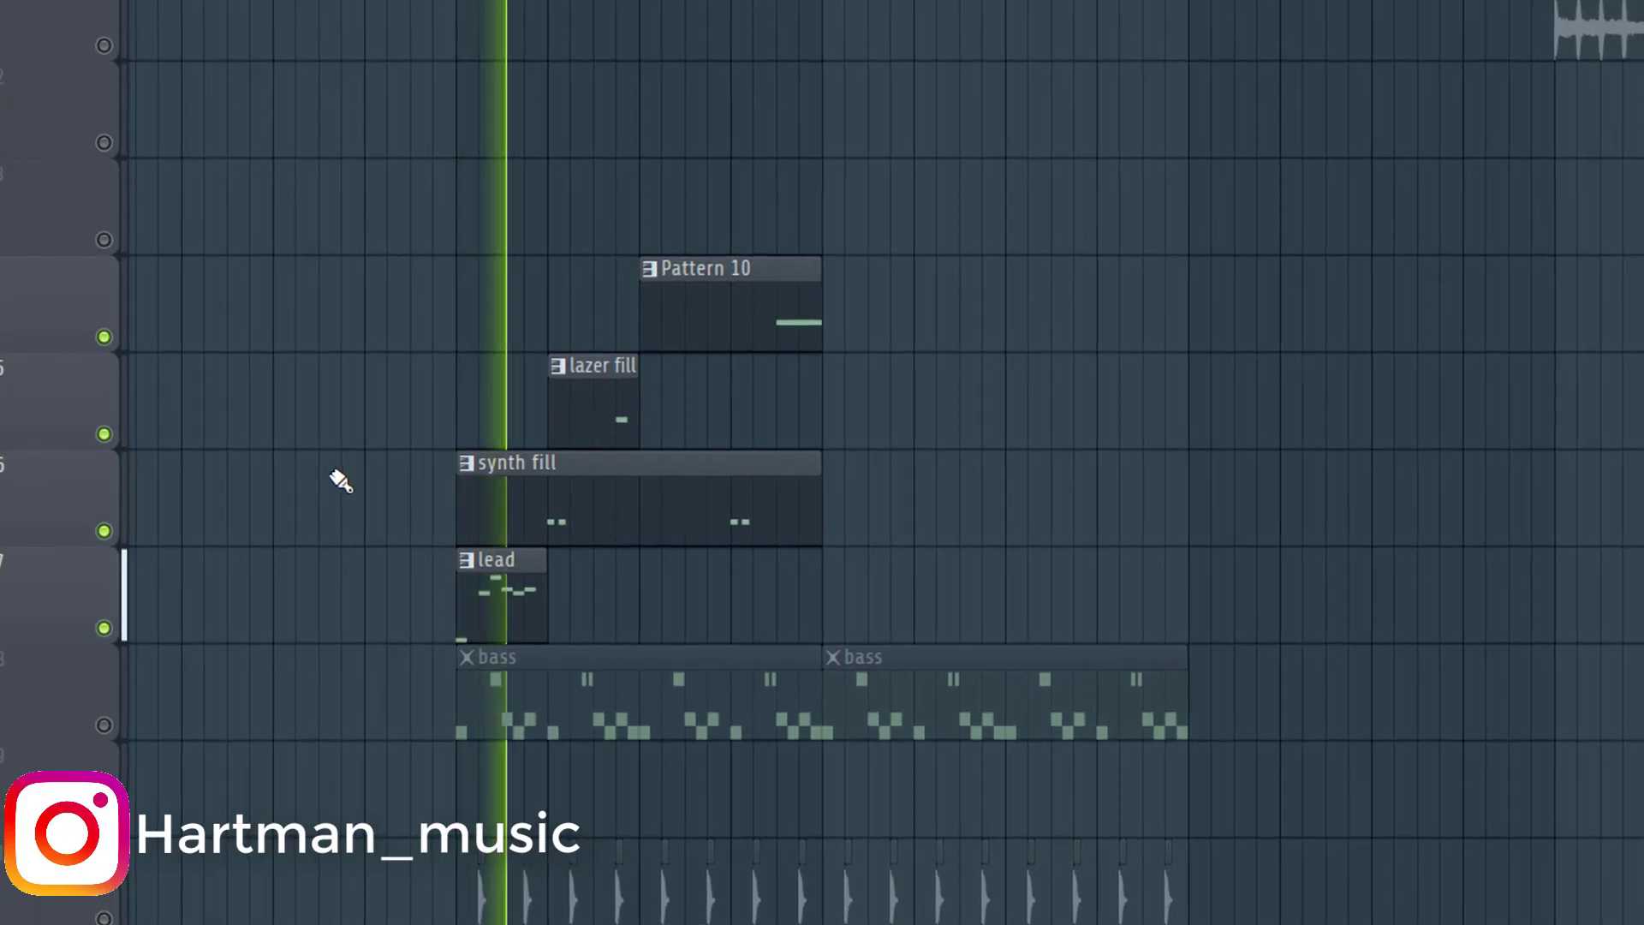
{"action": "scroll", "coordinate": [339, 479], "scroll_direction": "up", "scroll_amount": 2}
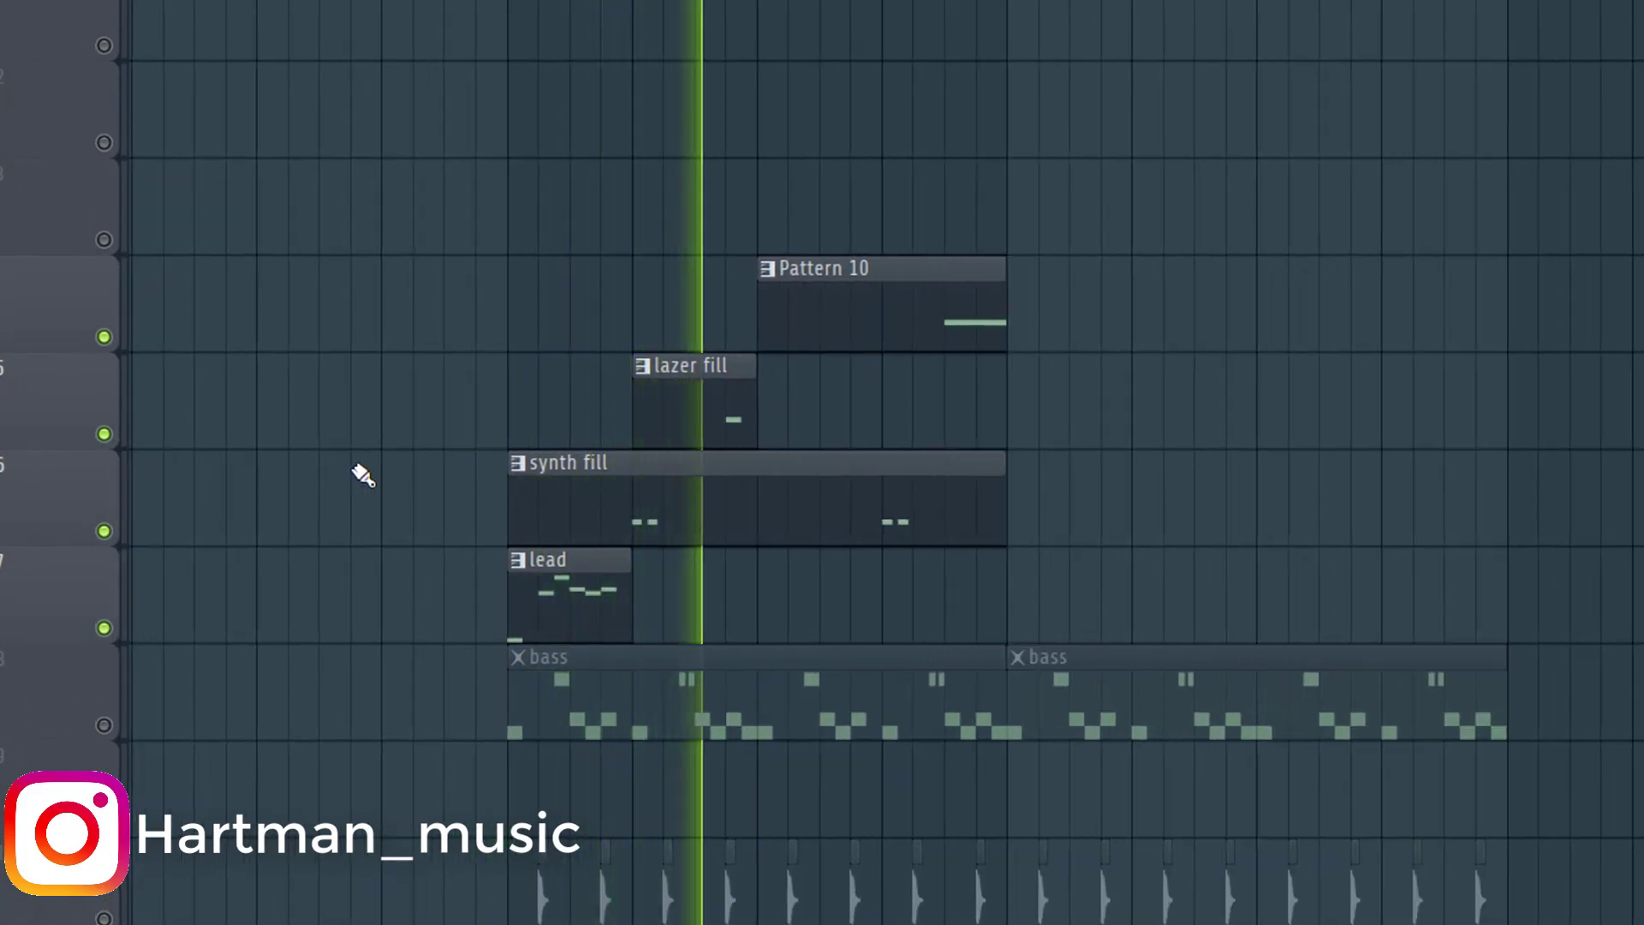
{"action": "scroll", "coordinate": [366, 481], "scroll_direction": "up", "scroll_amount": 1}
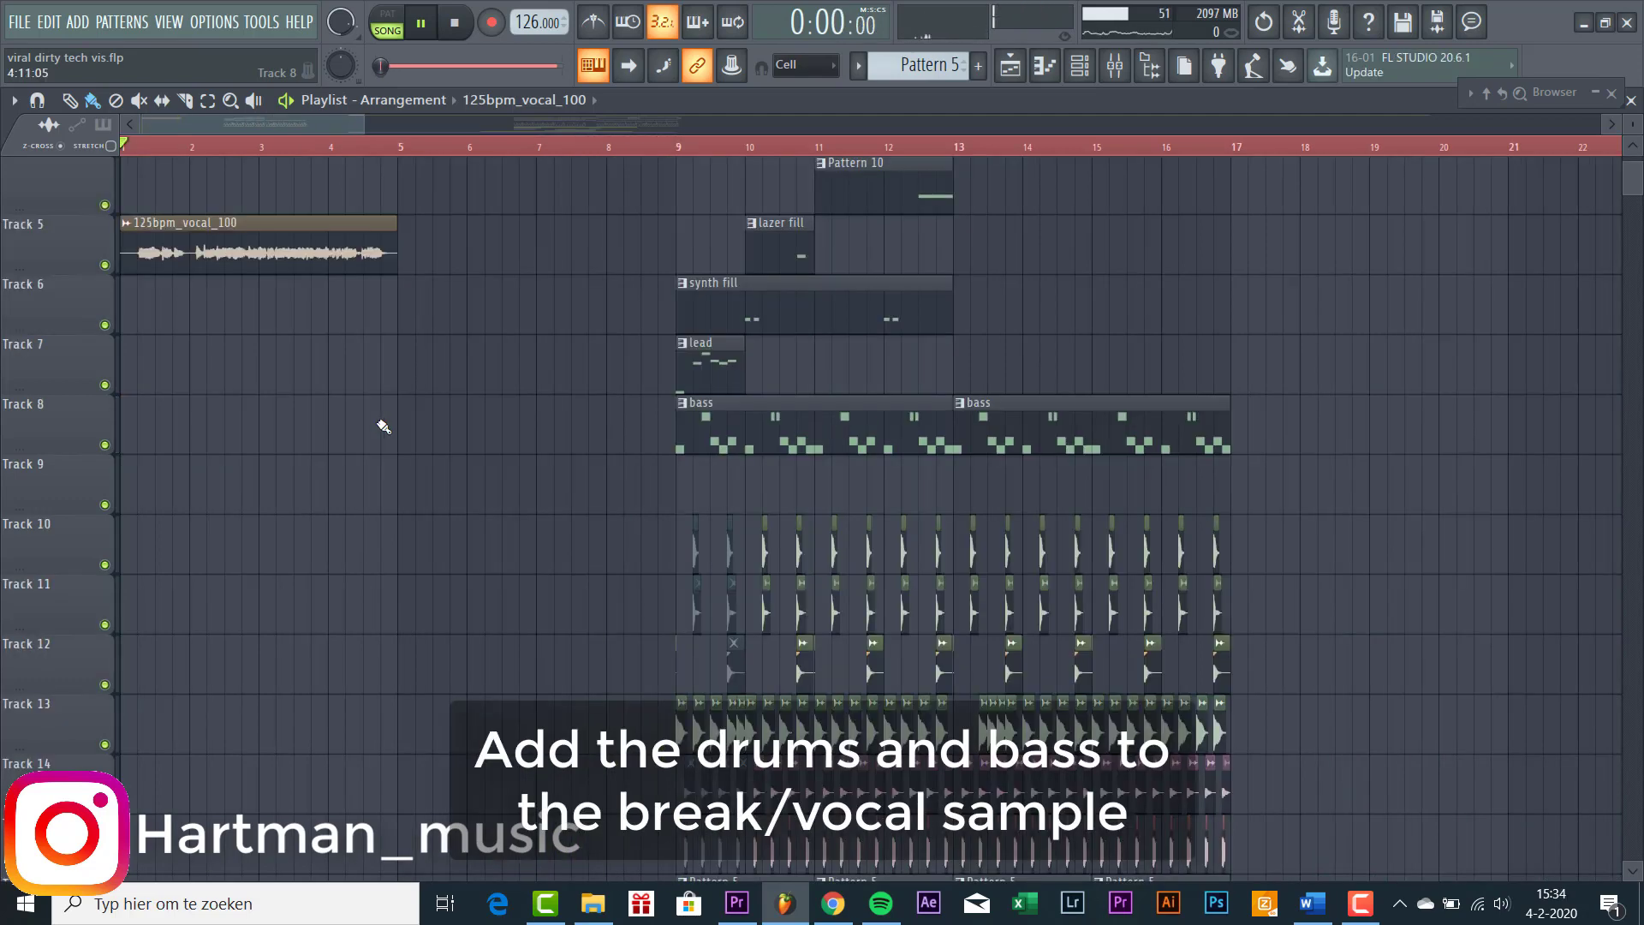
- Copy the bass and drum clips from bars 9–12 to bar 1 under the vocal sample, and restart playback
{"action": "left_click_drag", "start_coordinate": [405, 395], "coordinate": [898, 862]}
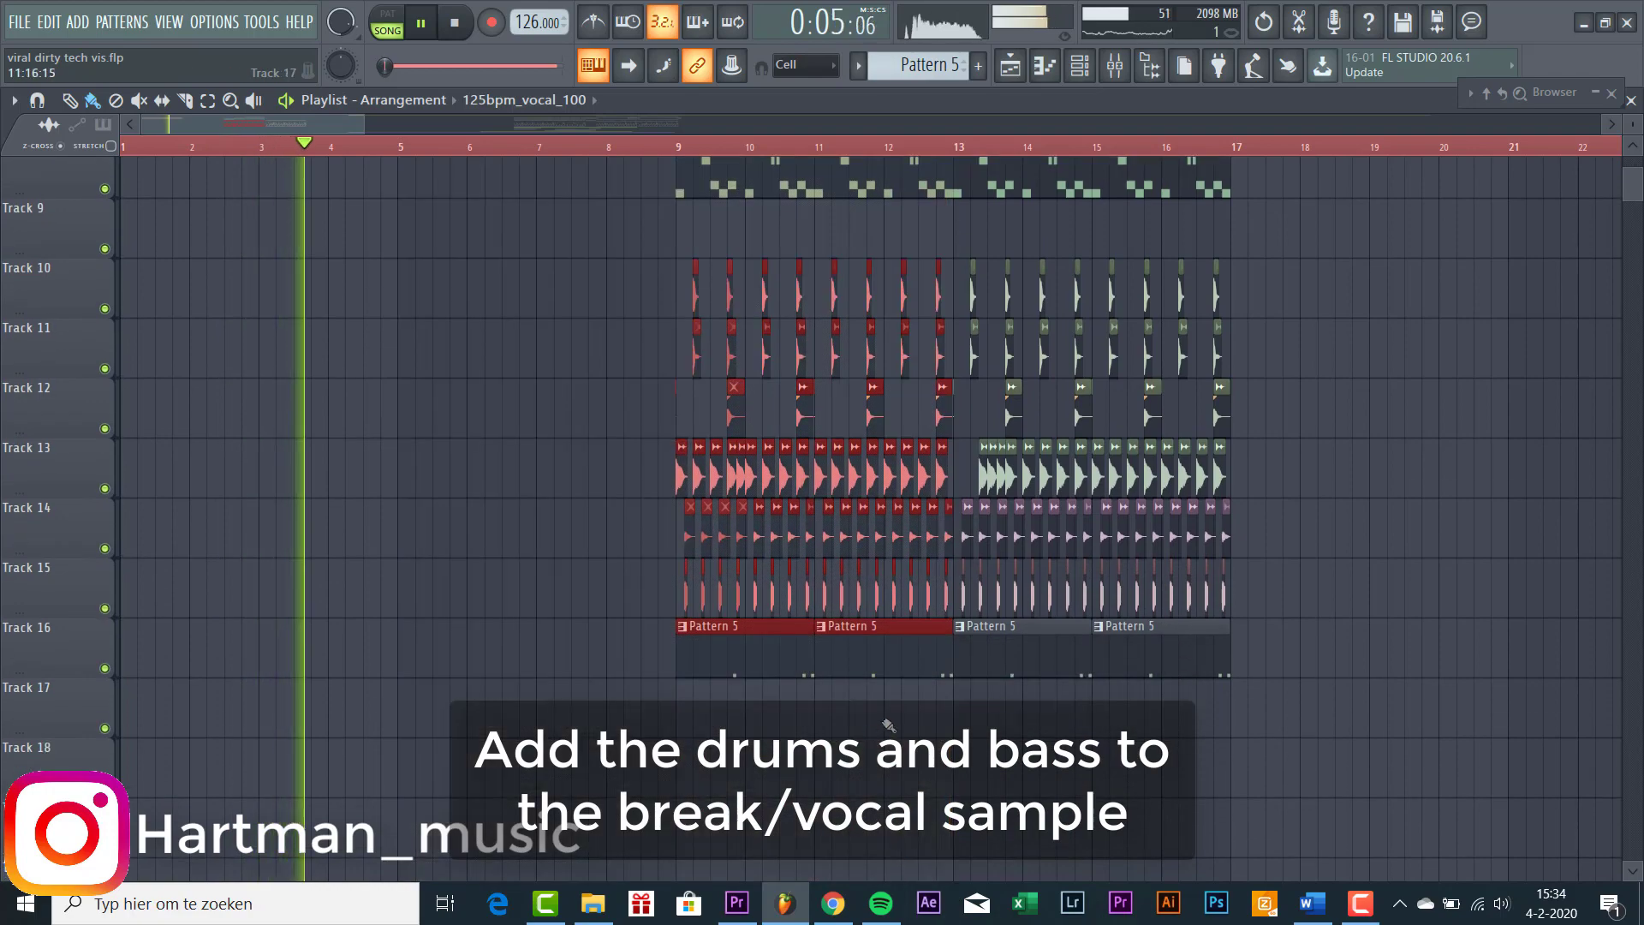
{"action": "key", "text": "ctrl+v"}
{"action": "scroll", "coordinate": [88, 581], "scroll_direction": "up", "scroll_amount": 1}
{"action": "key", "text": "space"}
{"action": "key", "text": "space"}
{"action": "scroll", "coordinate": [92, 573], "scroll_direction": "up", "scroll_amount": 2}
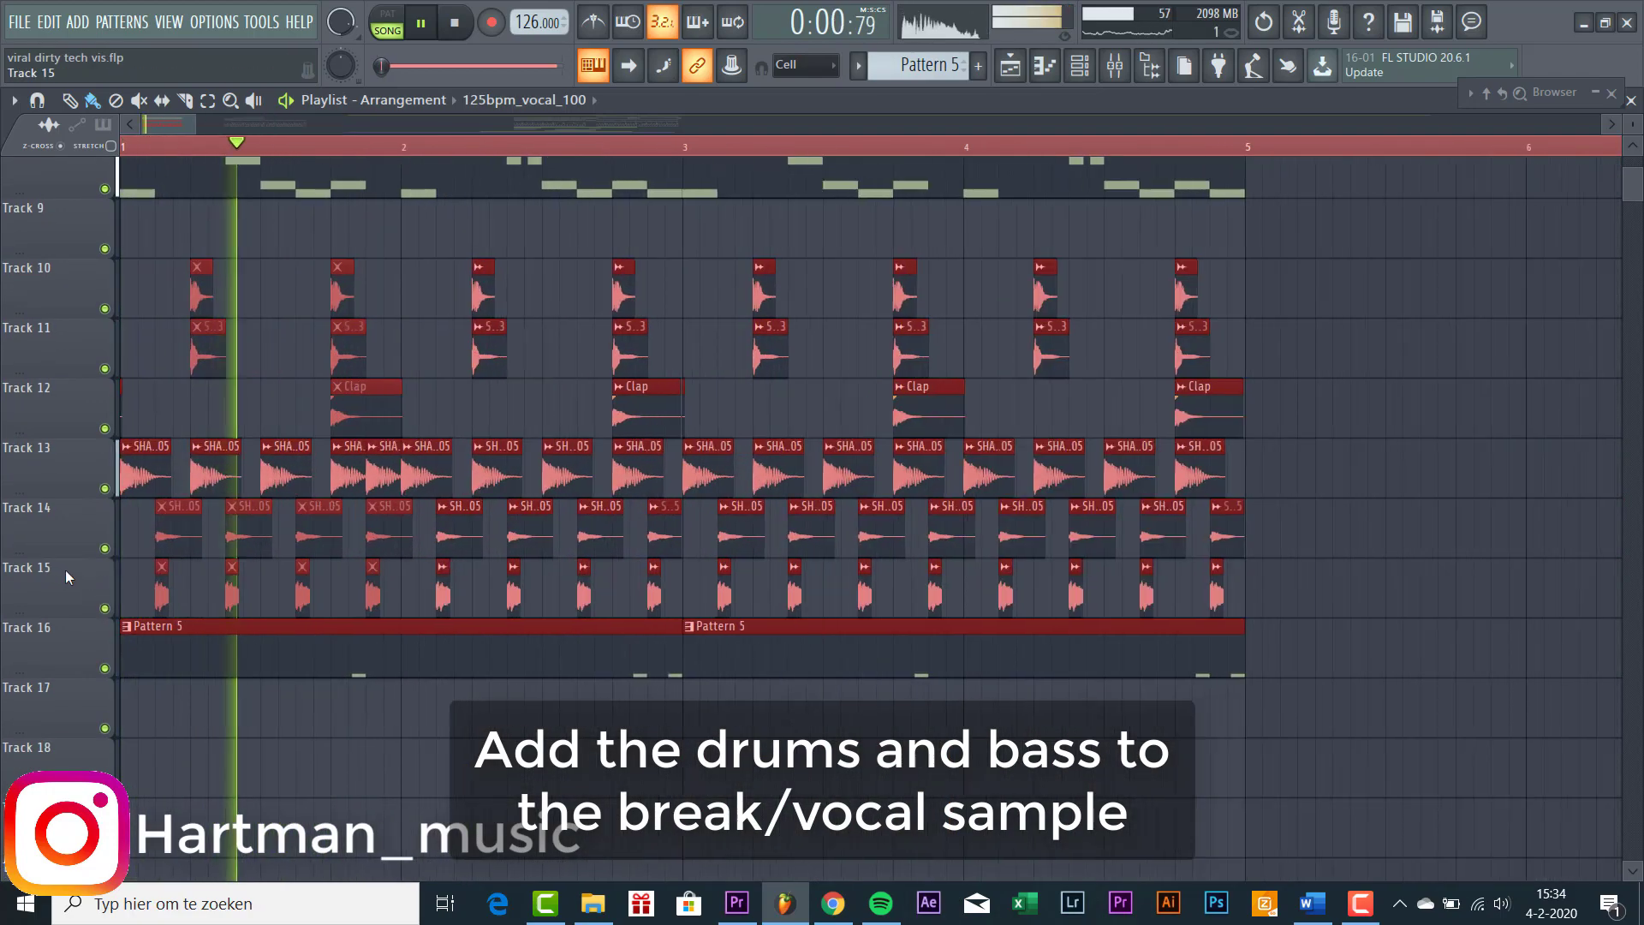
- Deselect the copied clips and unmute the muted drum clips in the first bar of the copied section
{"action": "scroll", "coordinate": [66, 571], "scroll_direction": "up", "scroll_amount": 2}
{"action": "left_click", "coordinate": [163, 367], "text": "ctrl"}
{"action": "left_click", "coordinate": [139, 101]}
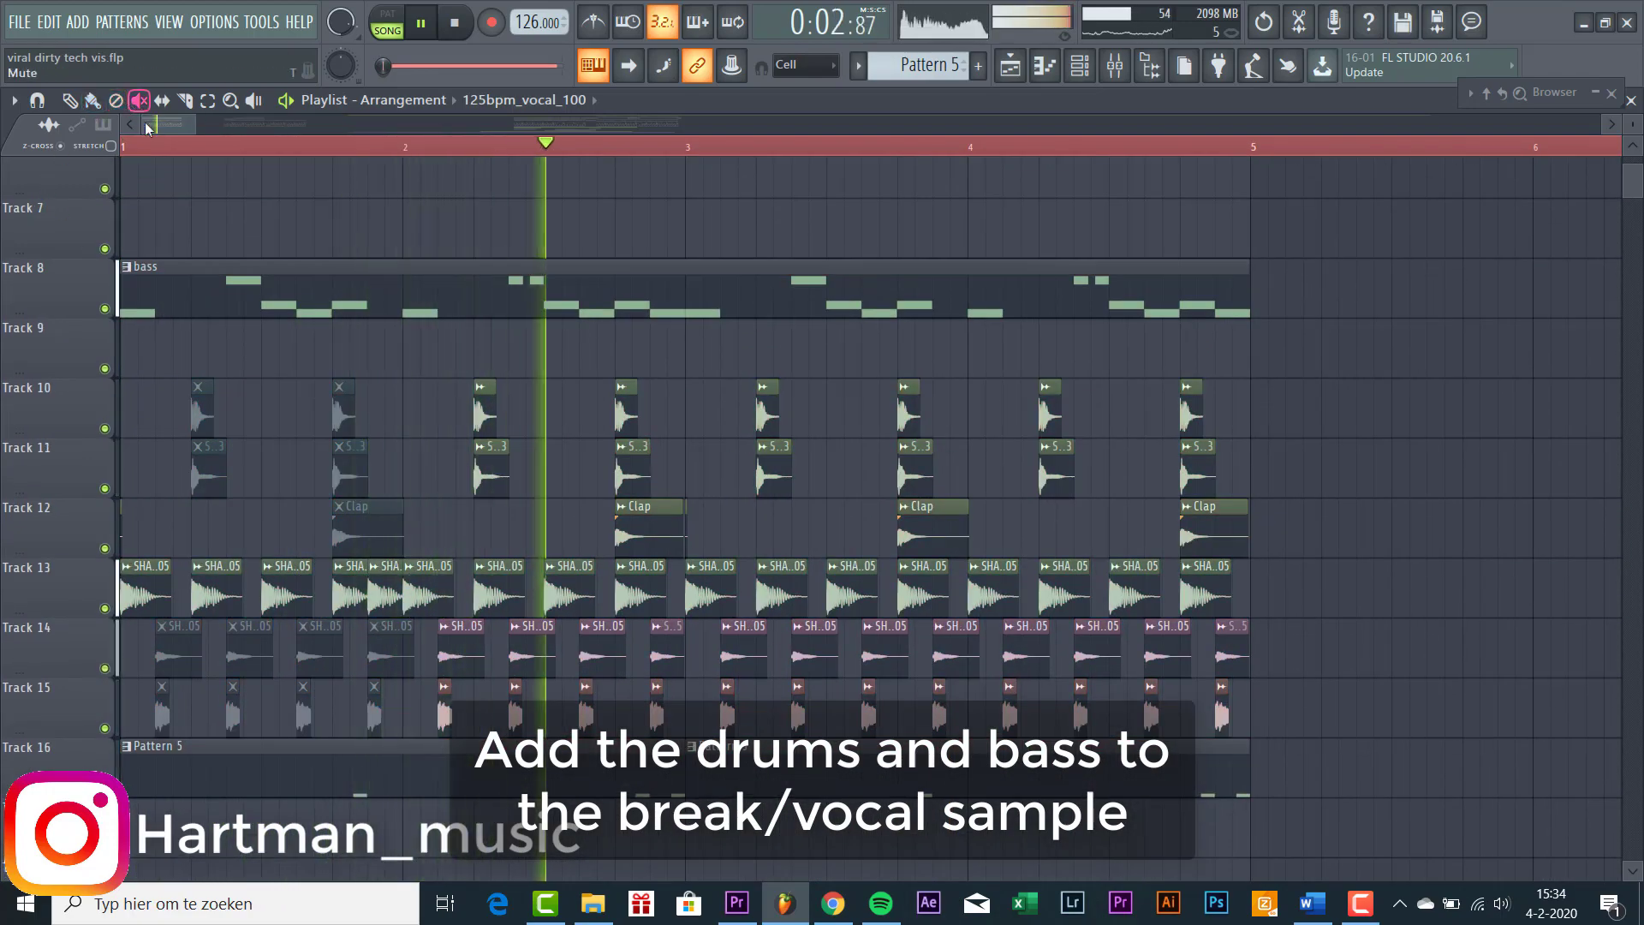
{"action": "left_click_drag", "start_coordinate": [184, 404], "coordinate": [366, 488]}
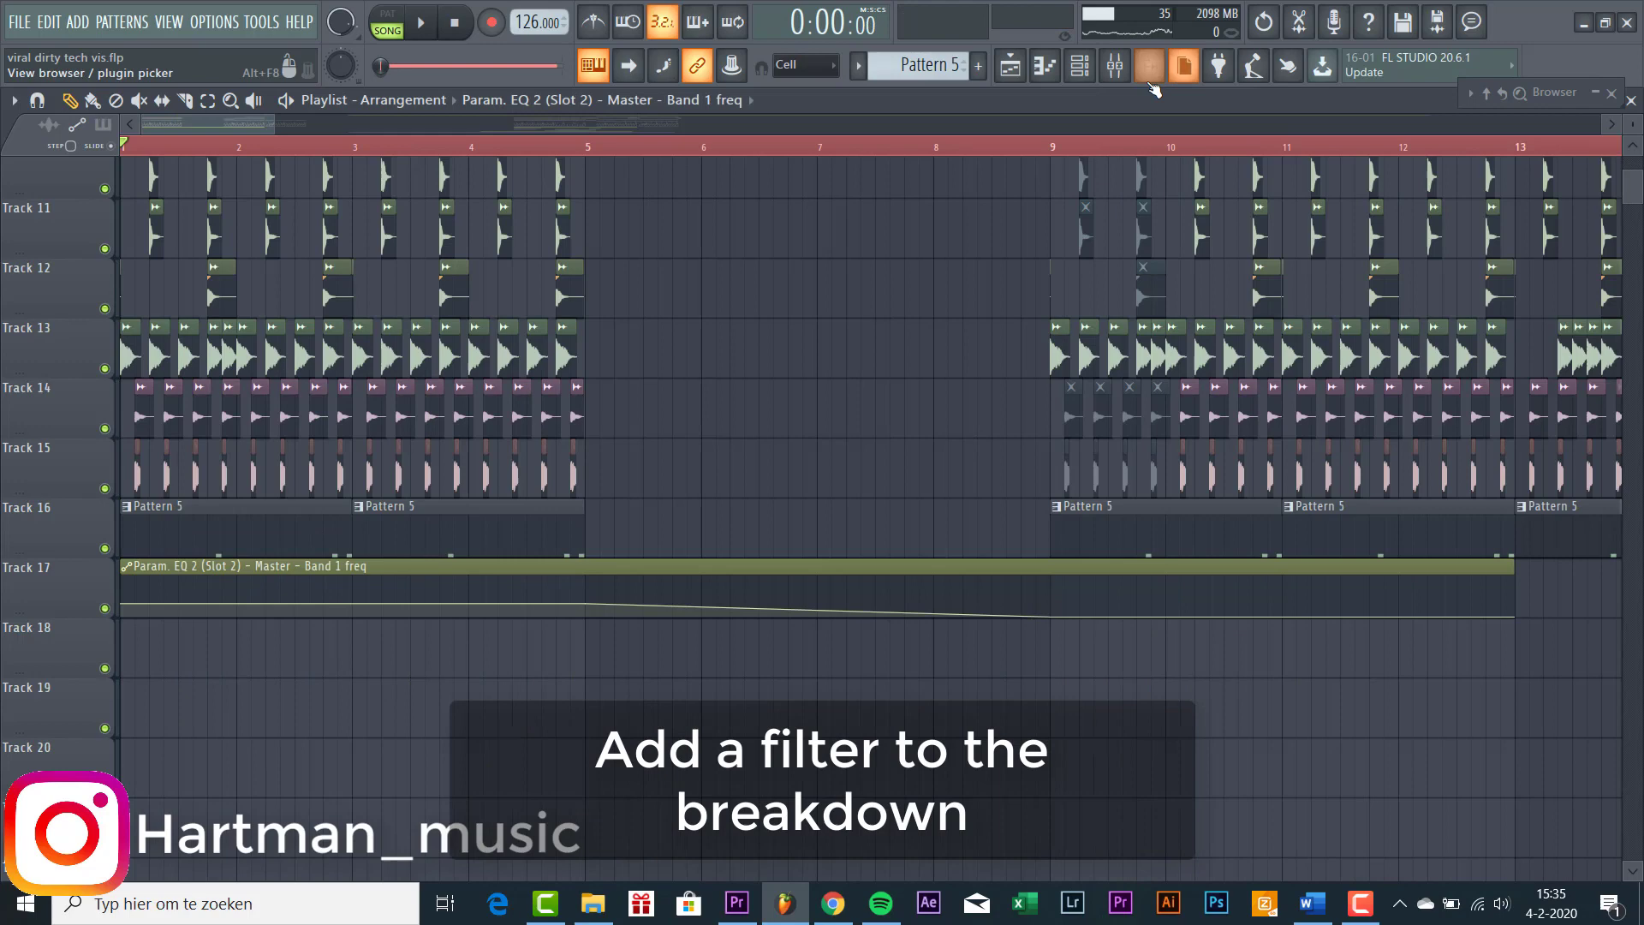
- Open the second Fruity parametric EQ 2 on the Master mixer track during playback to examine the breakdown filter
{"action": "left_click", "coordinate": [1124, 75]}
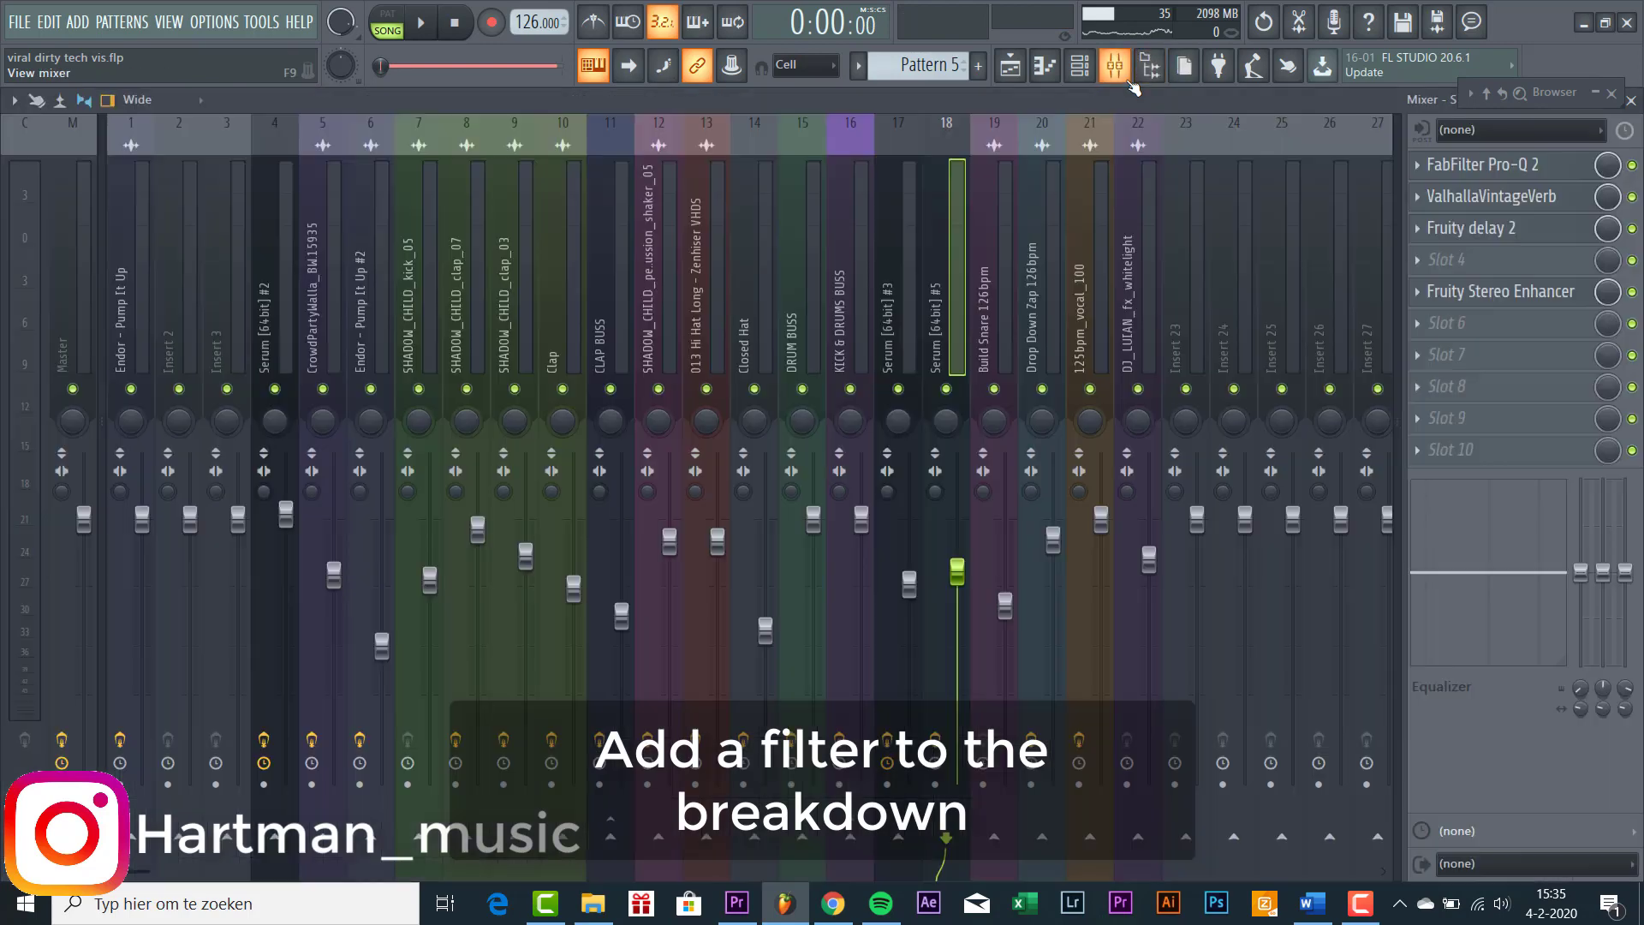
{"action": "left_click", "coordinate": [76, 331]}
{"action": "key", "text": "space"}
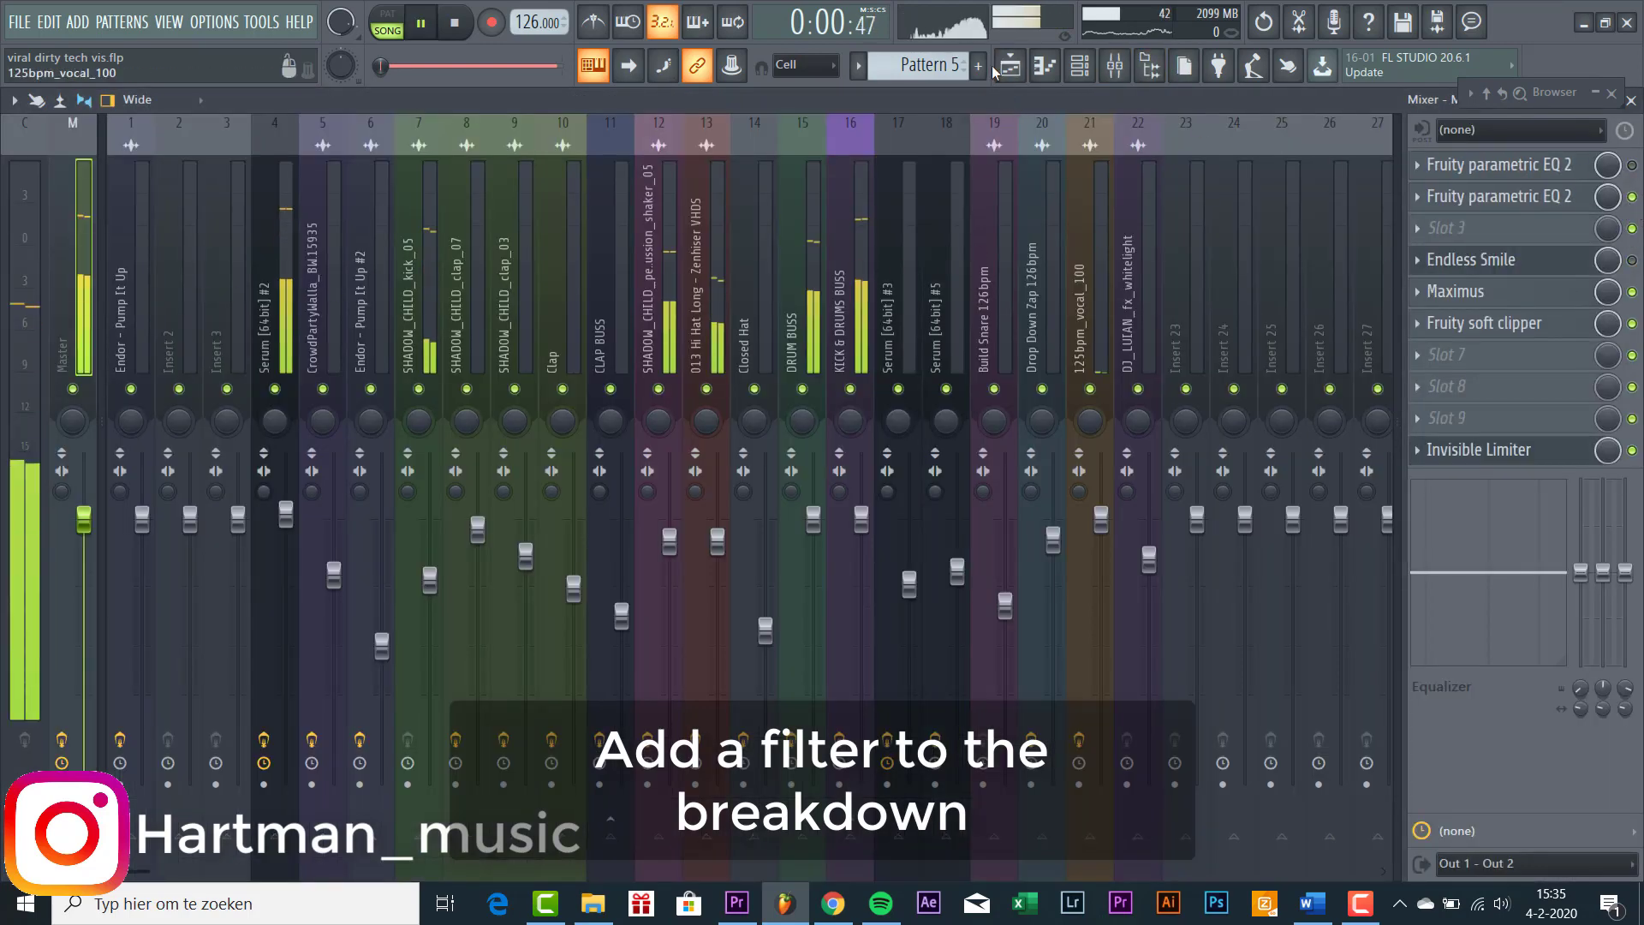
{"action": "left_click", "coordinate": [1558, 199]}
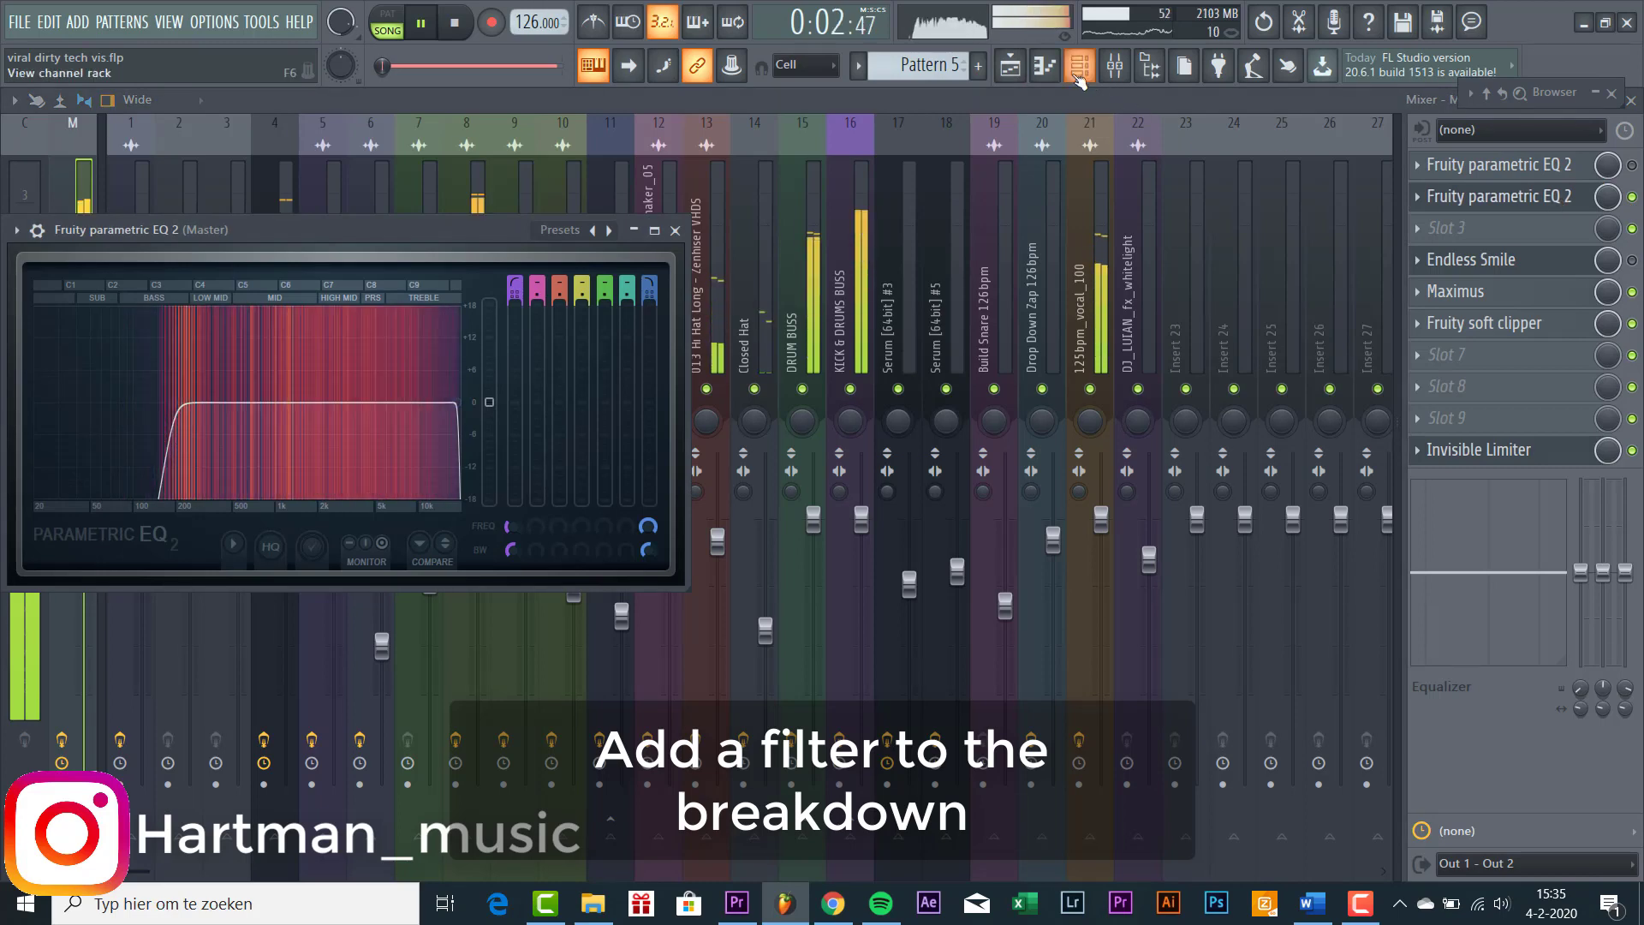
- Return to the playlist and restart playback from bar 1 to hear the filtered breakdown
{"action": "left_click", "coordinate": [1008, 69]}
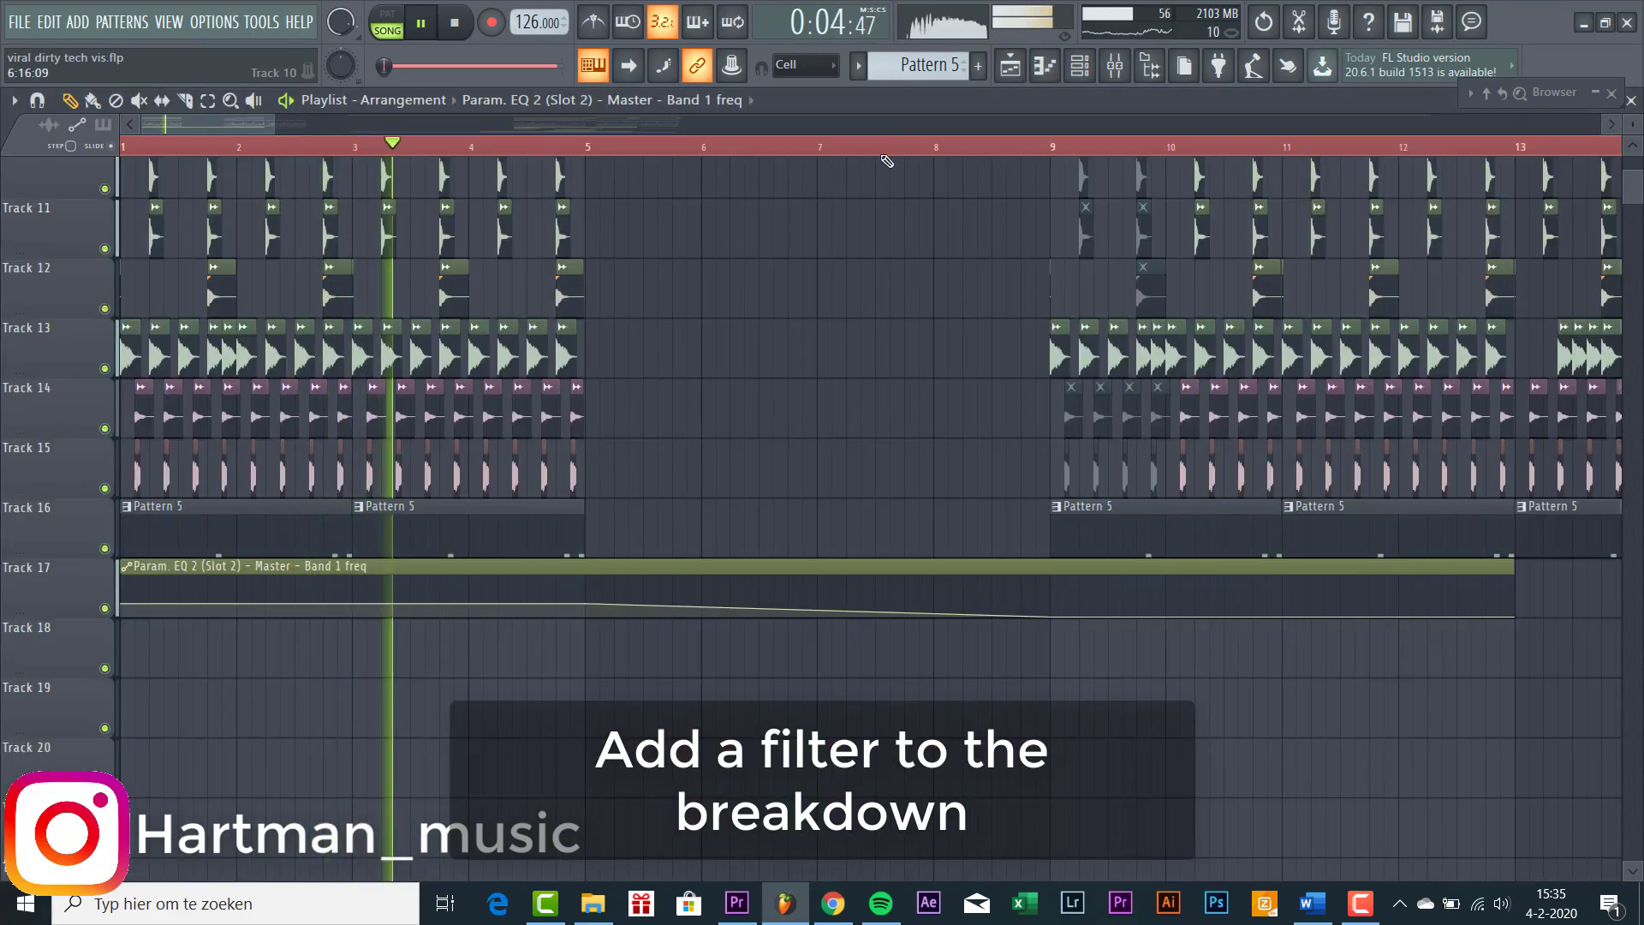
{"action": "scroll", "coordinate": [277, 339], "scroll_direction": "up", "scroll_amount": 3}
{"action": "scroll", "coordinate": [24, 542], "scroll_direction": "up", "scroll_amount": 3}
{"action": "key", "text": "space"}
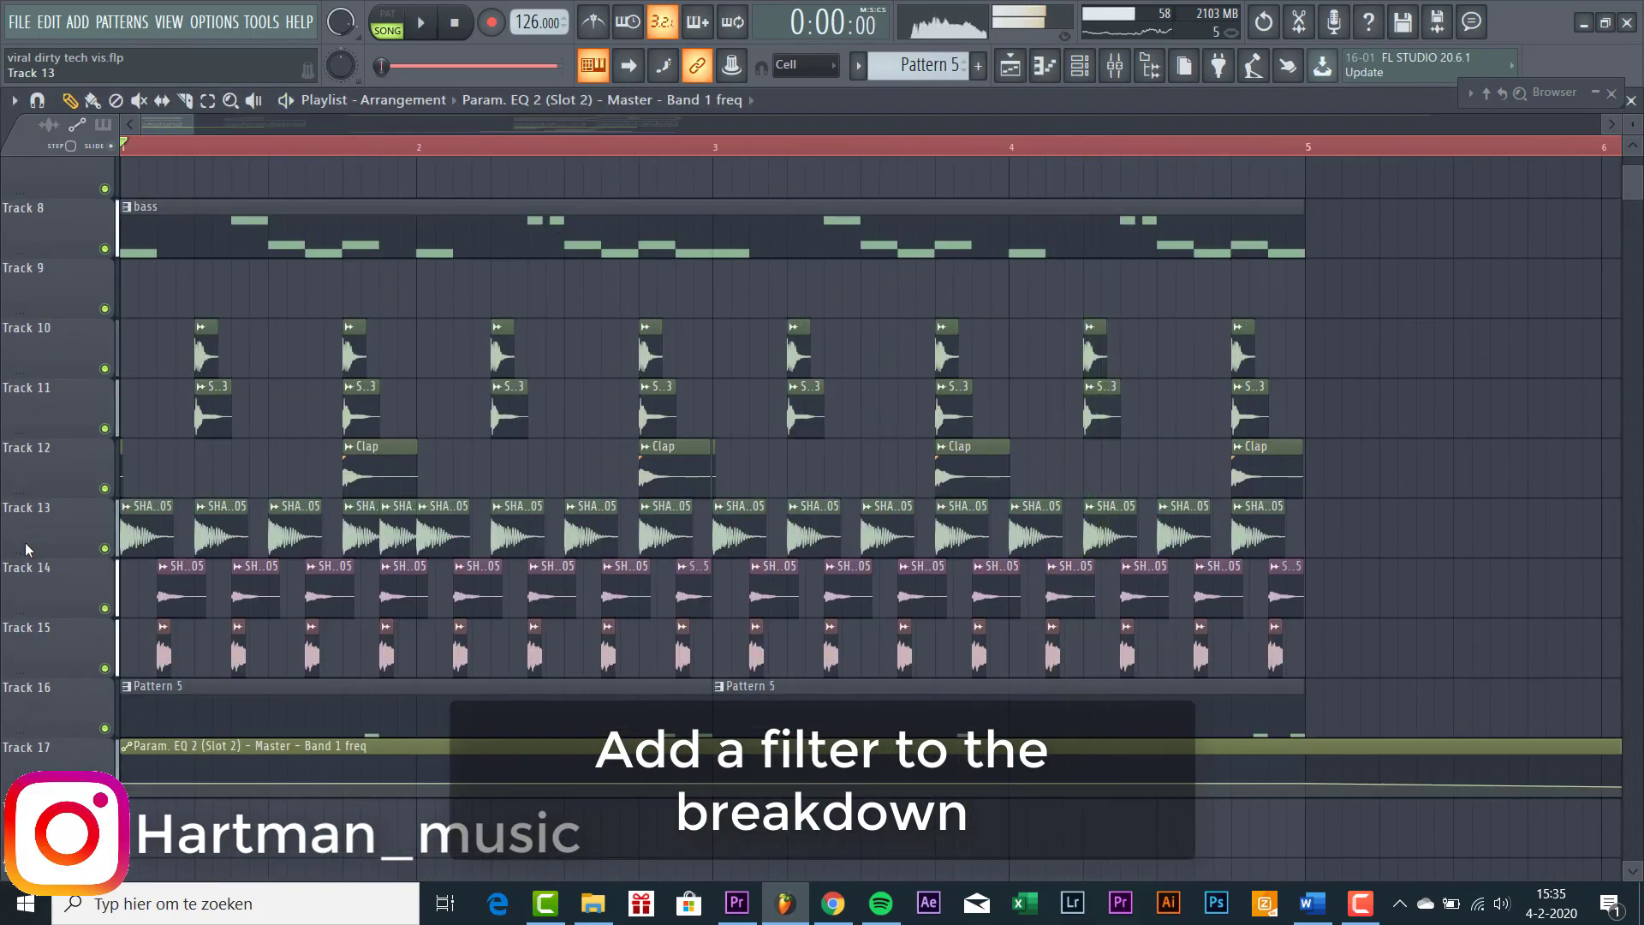
{"action": "key", "text": "space"}
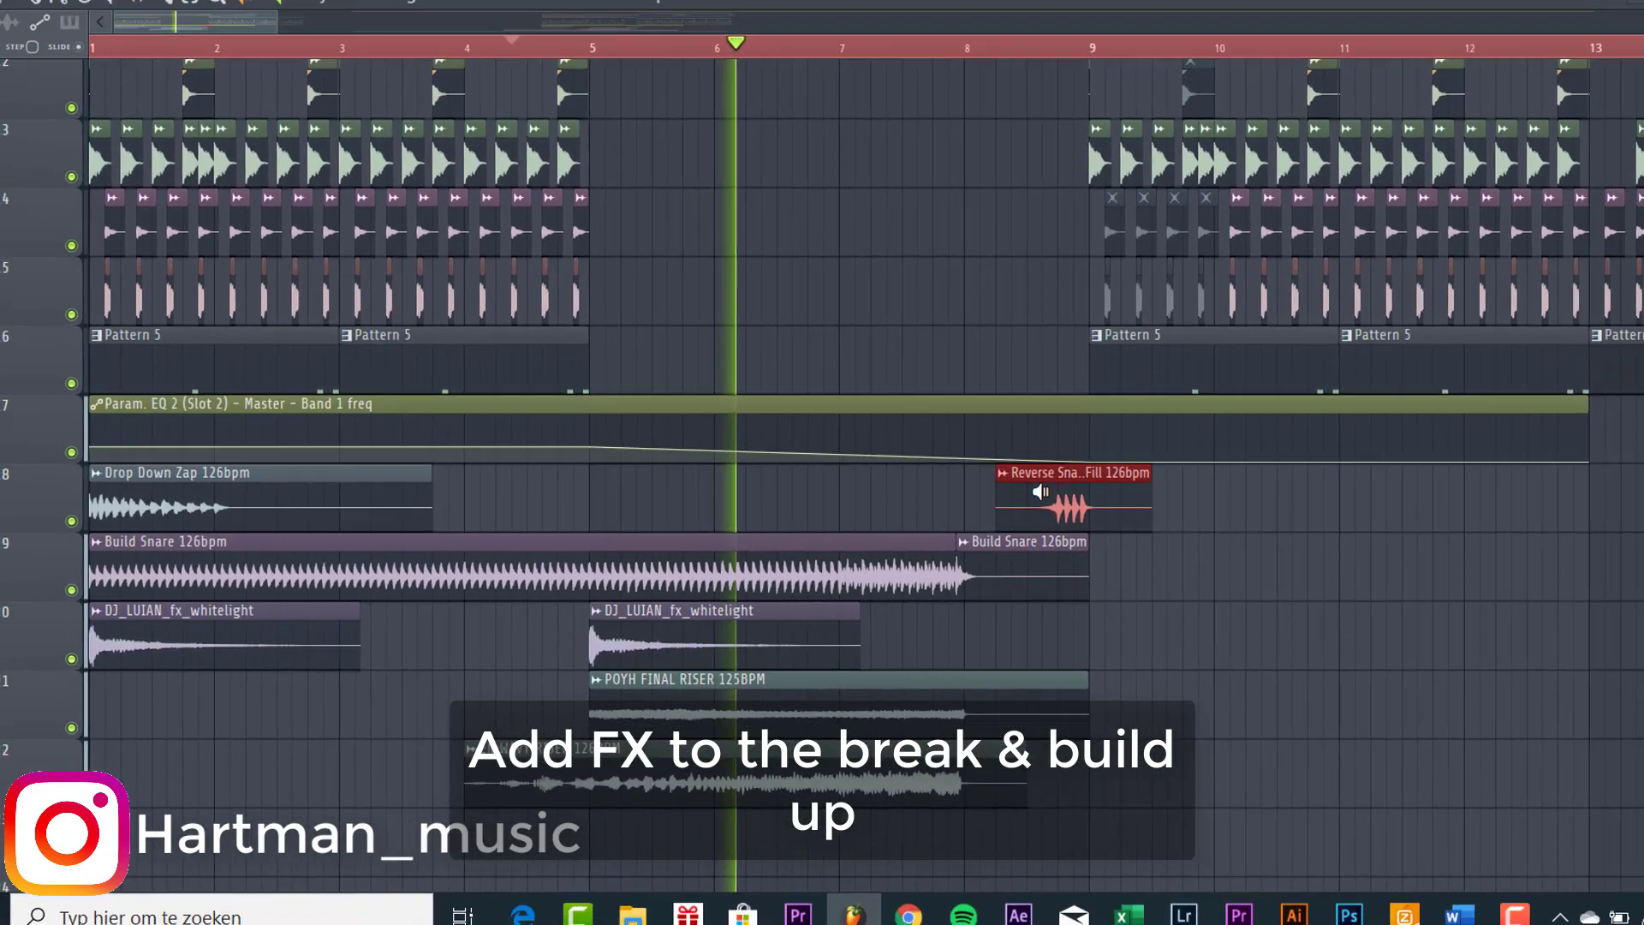
- Audition the first CrowdPartyWalla clip on Track 23 in solo, then stop the audition
{"action": "scroll", "coordinate": [795, 414], "scroll_direction": "up", "scroll_amount": 9}
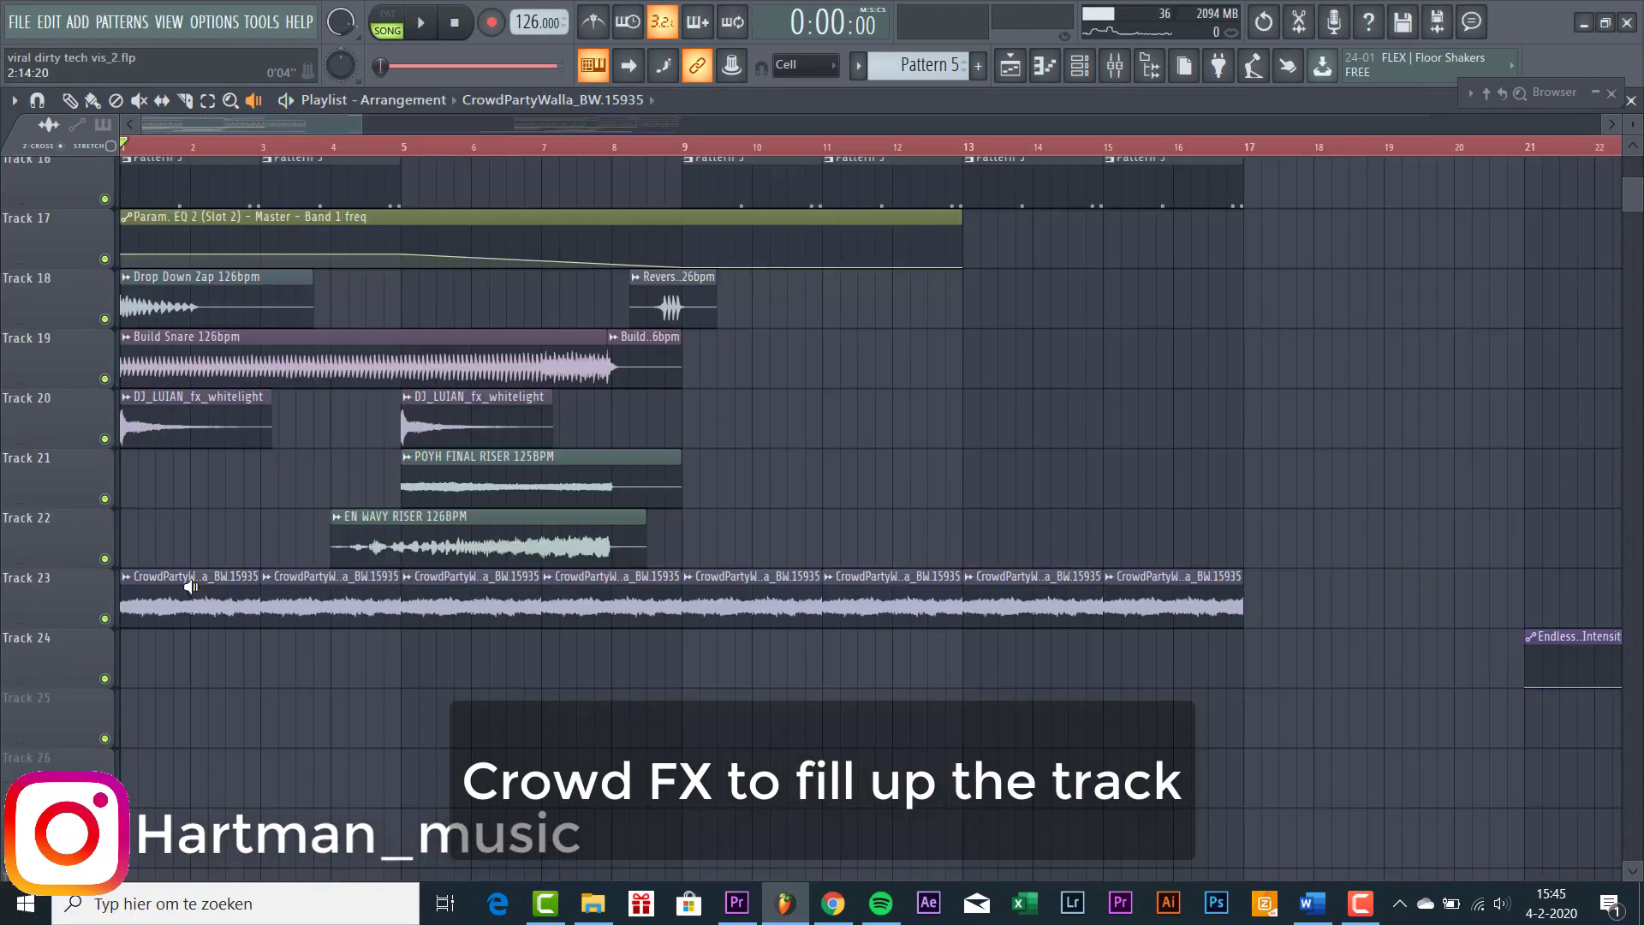
{"action": "left_click", "coordinate": [139, 590]}
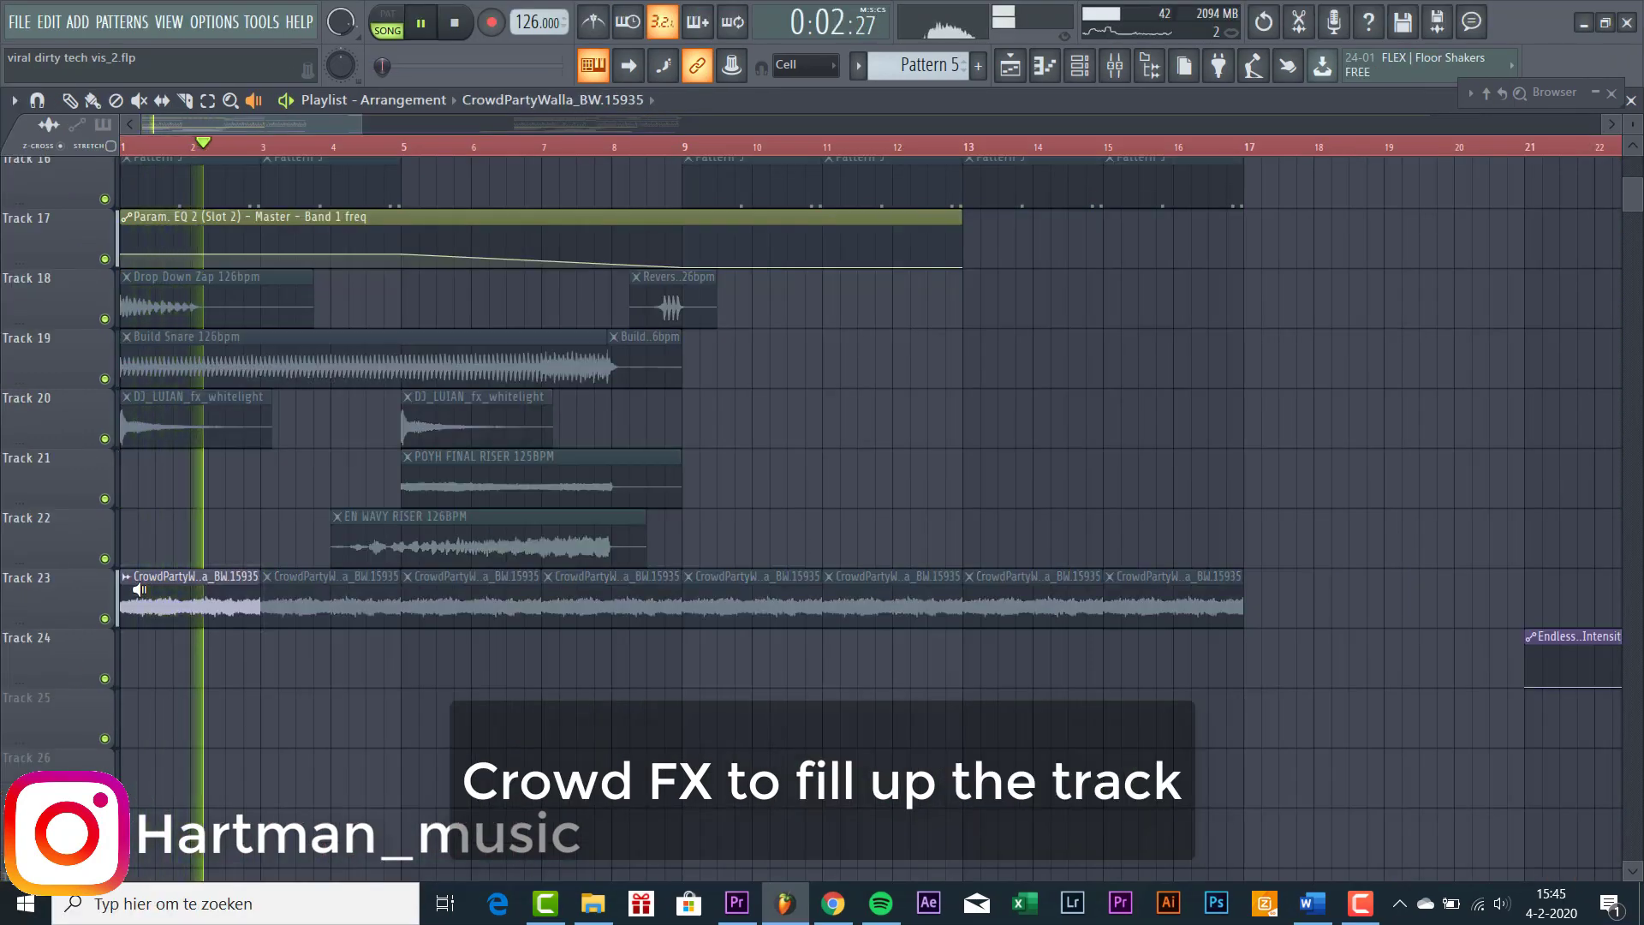
{"action": "left_click", "coordinate": [140, 590]}
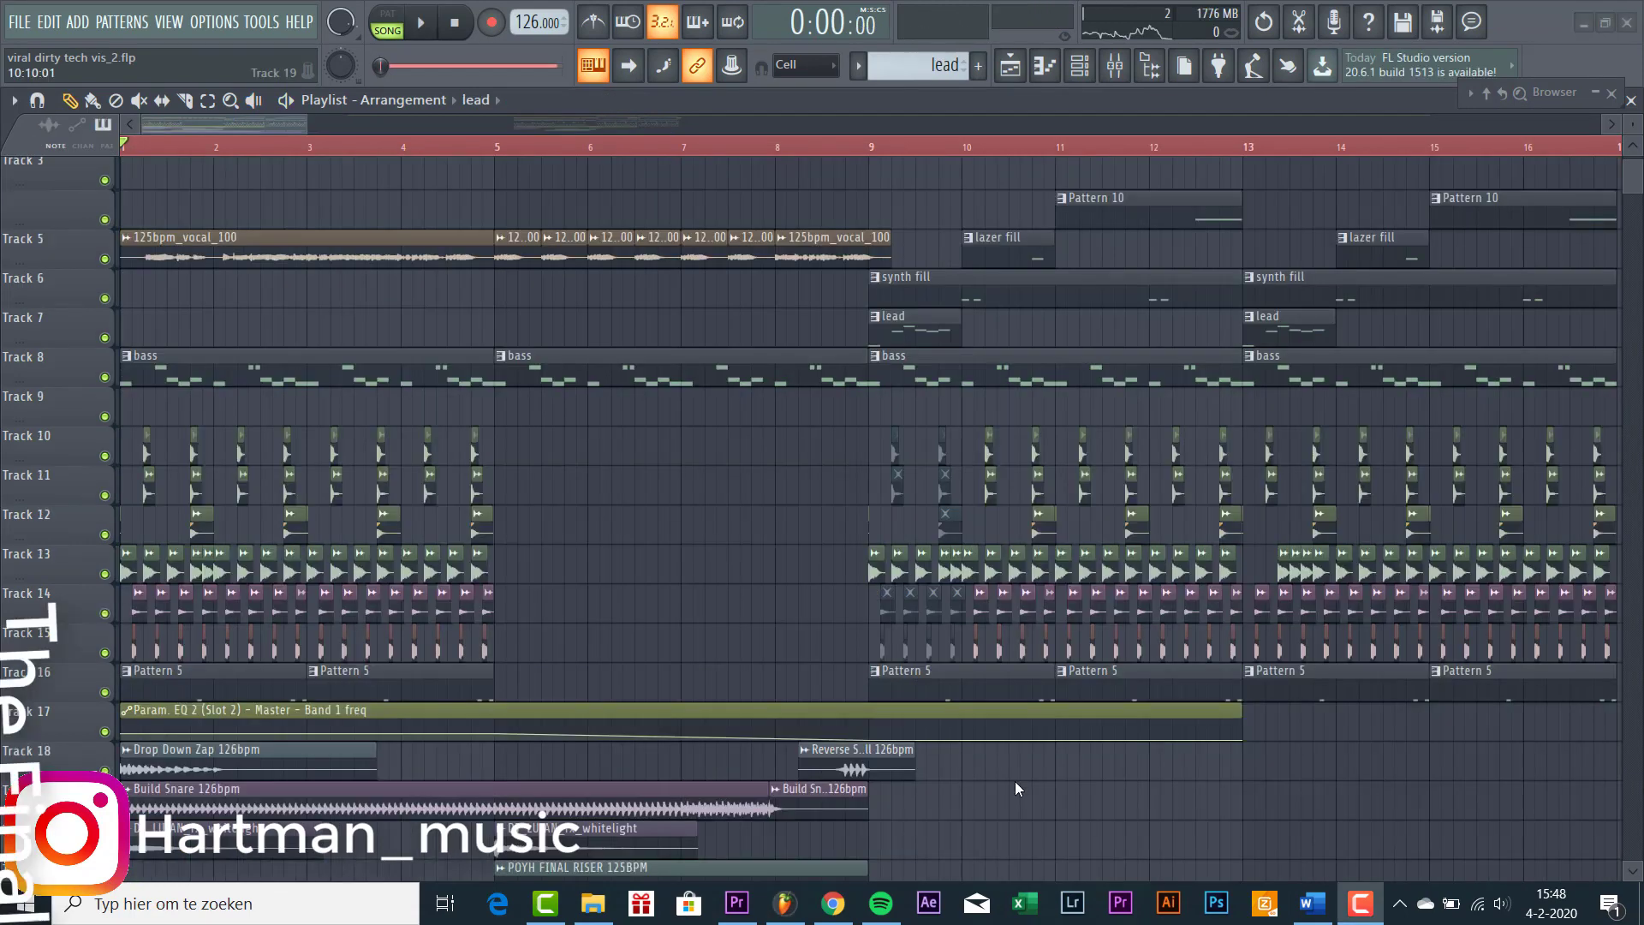